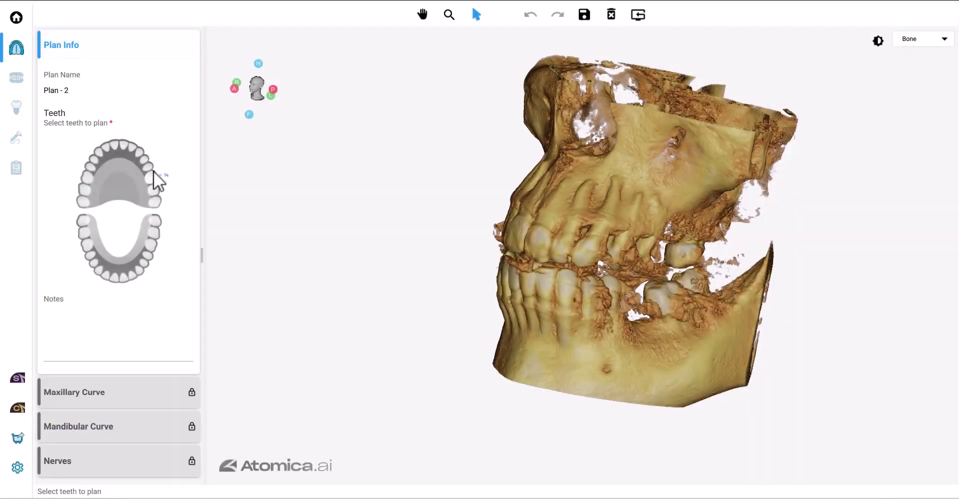
Select upper tooth 14 as the tooth to plan and inspect its site on the 3D bone model
click(153, 175)
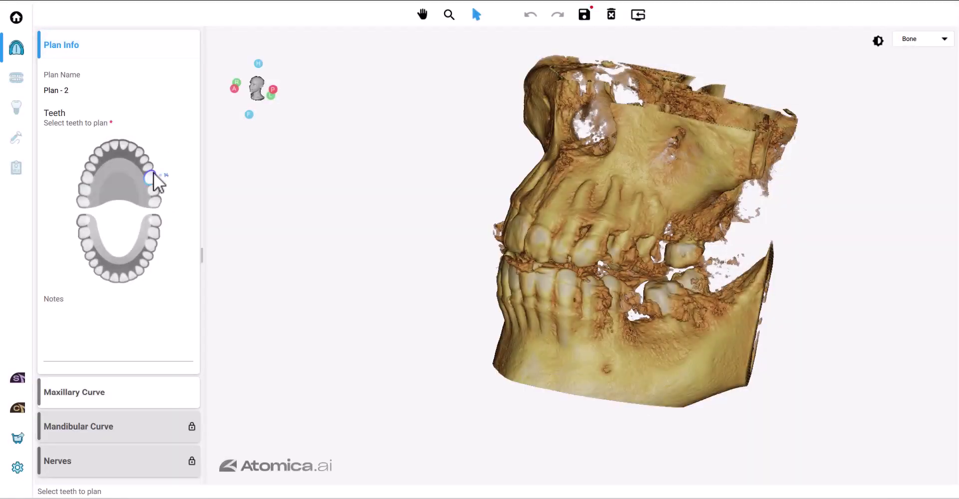
mouse_move(658, 292)
mouse_down()
mouse_move(626, 292)
mouse_move(623, 303)
mouse_move(643, 311)
mouse_move(658, 283)
mouse_move(645, 296)
mouse_up()
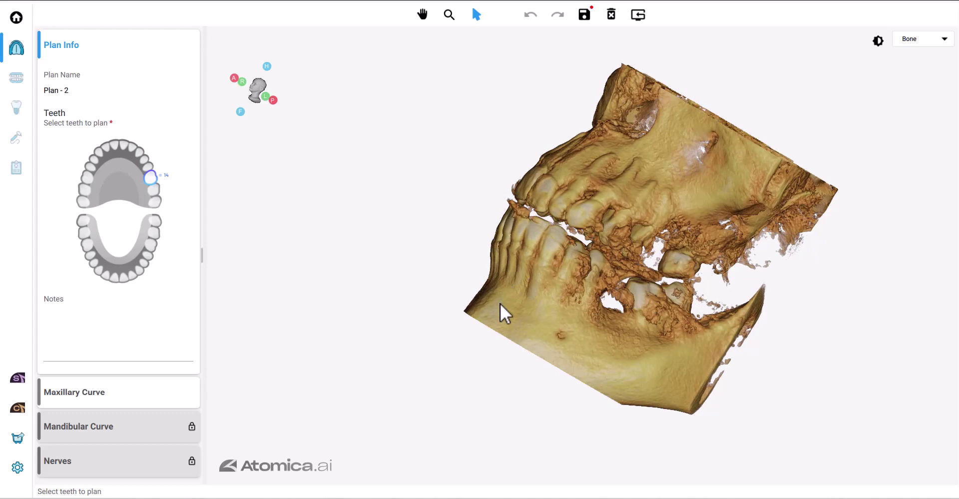
drag(500, 315, 495, 292)
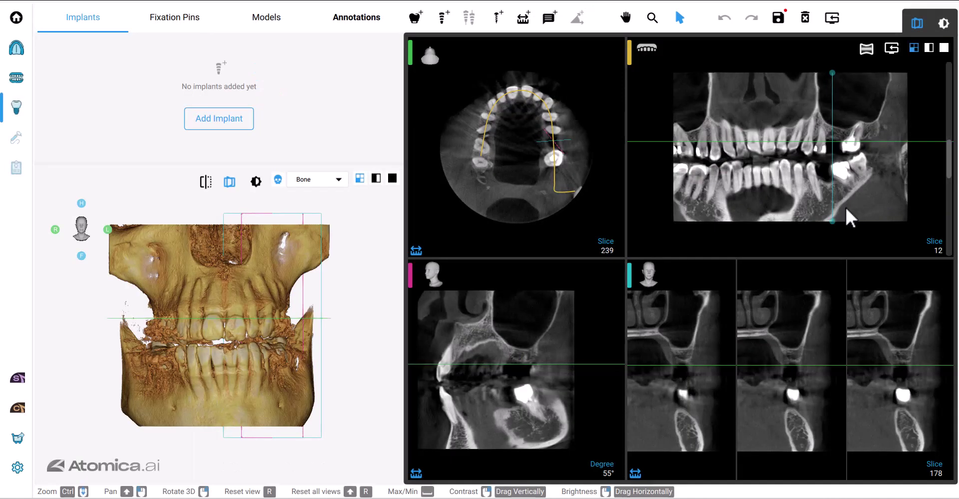
Examine the panoramic and cross-sectional slices around the upper tooth 14 site, including the neighbouring teeth and bone
scroll(845, 206, up, 5)
scroll(847, 208, down, 4)
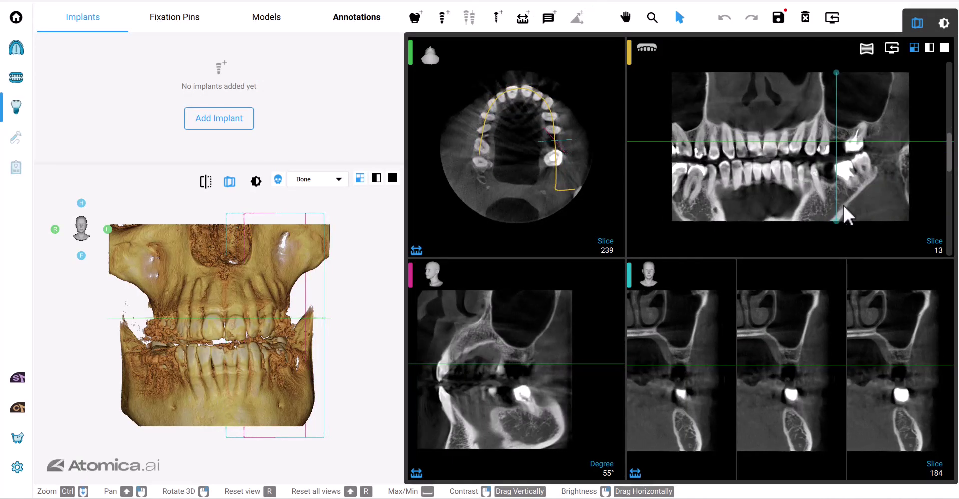
scroll(846, 207, down, 2)
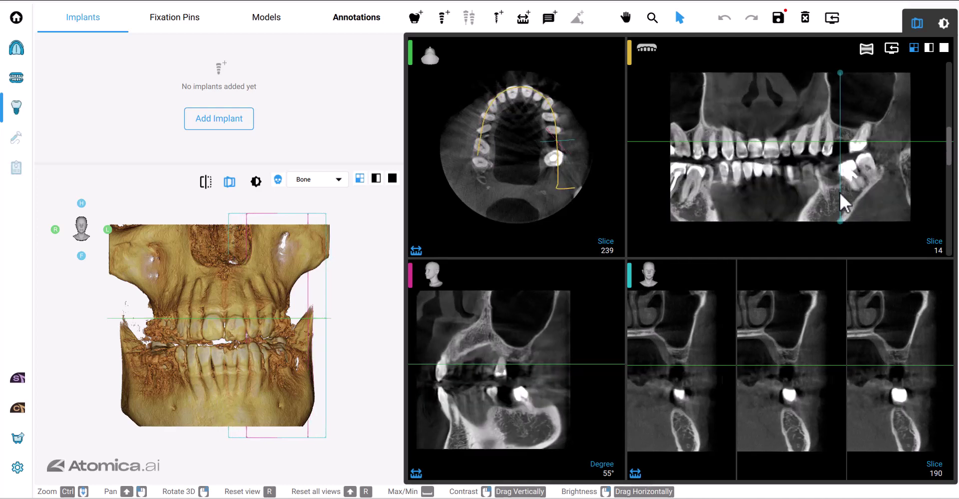
click(840, 192)
scroll(841, 190, up, 3)
scroll(840, 189, down, 2)
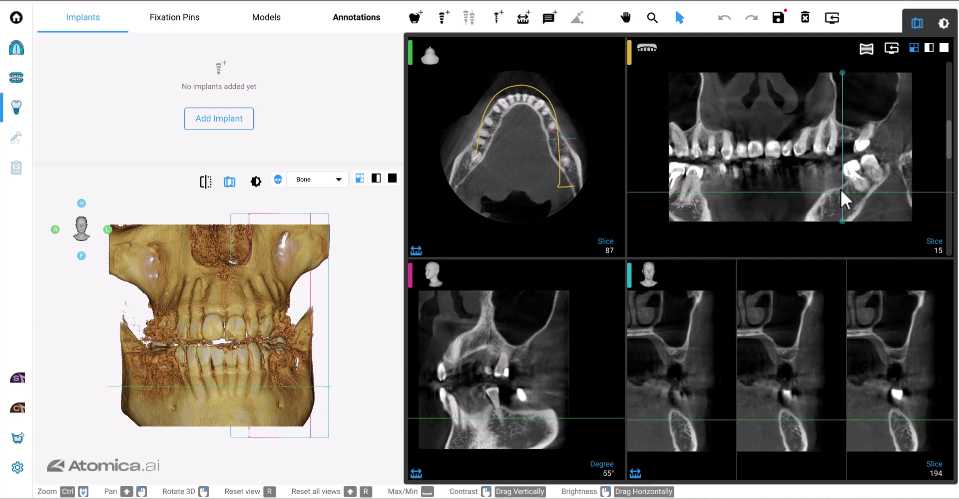
scroll(841, 189, up, 2)
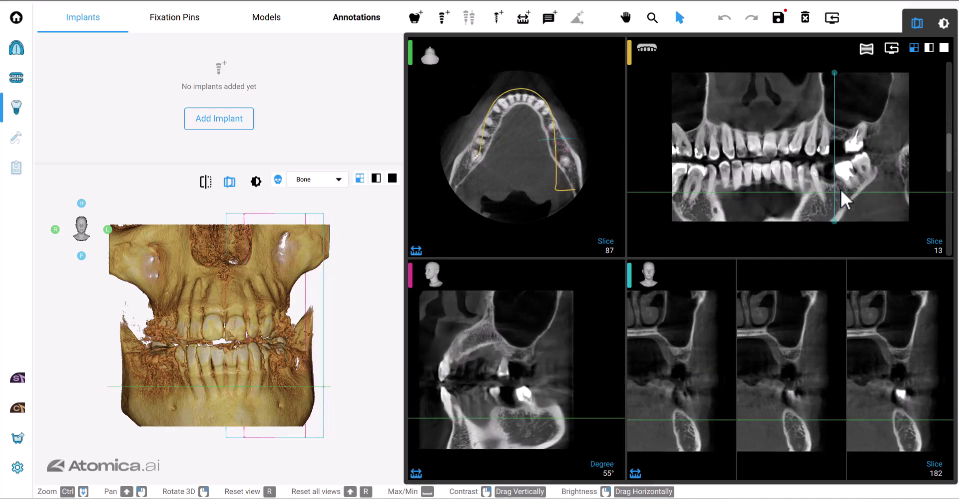
scroll(922, 373, down, 4)
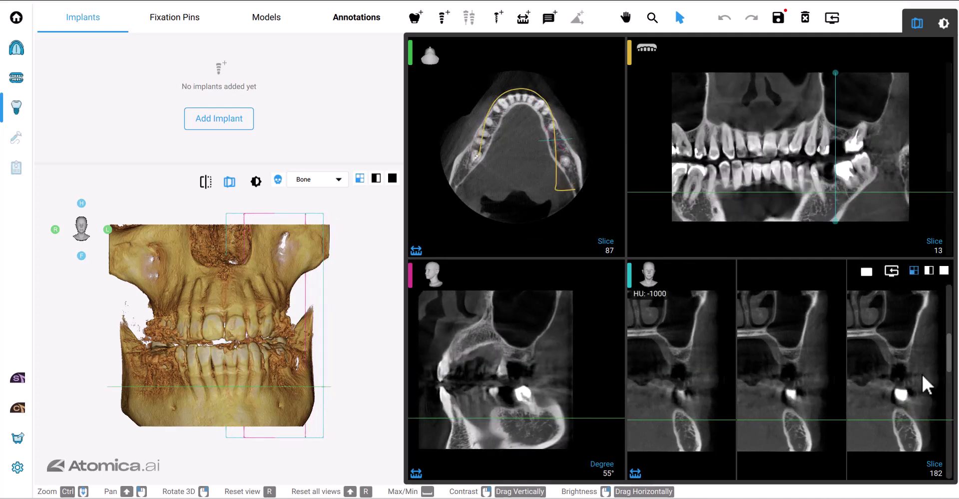
scroll(922, 373, up, 4)
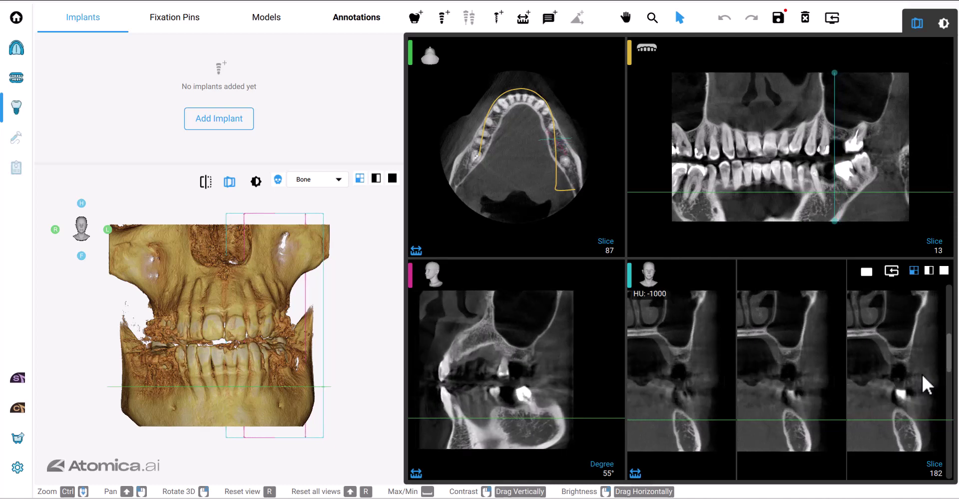
scroll(908, 367, up, 2)
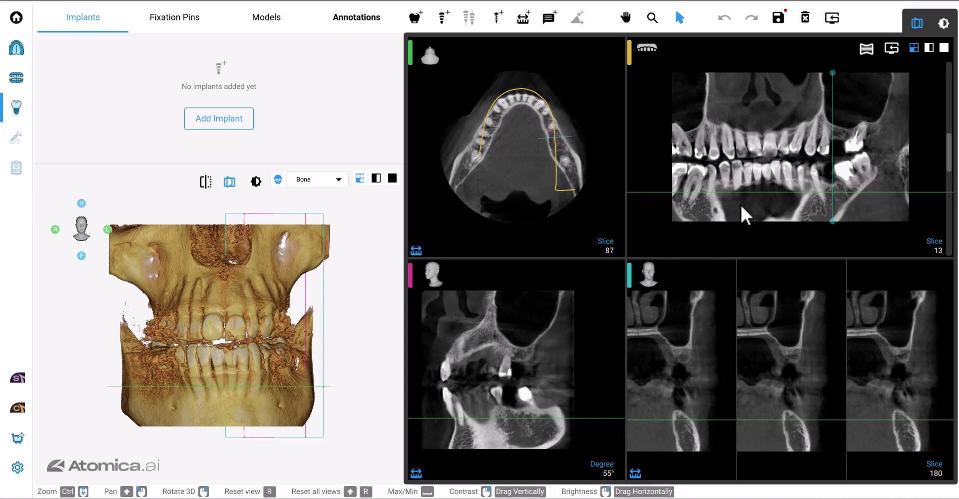
ctrl+scroll(741, 203, up, 5)
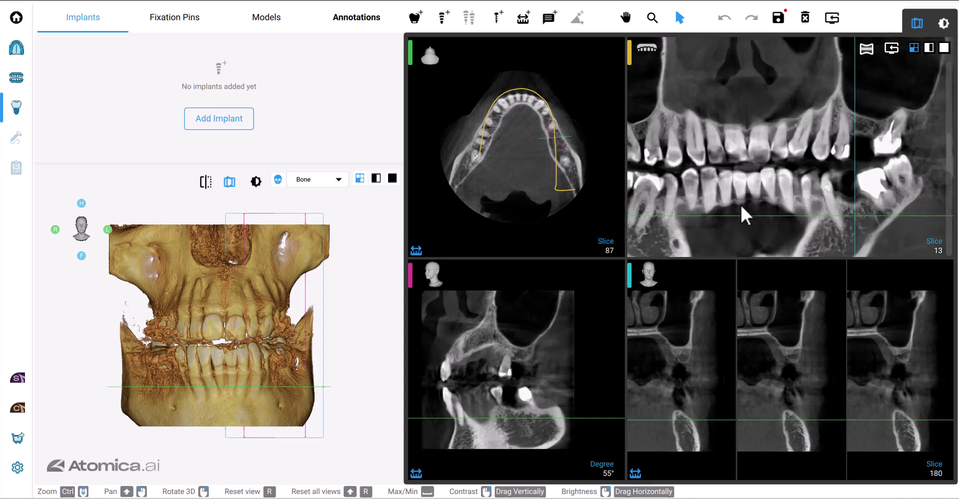
ctrl+scroll(764, 193, up, 1)
right_drag(760, 187, 721, 197)
drag(721, 197, 666, 234)
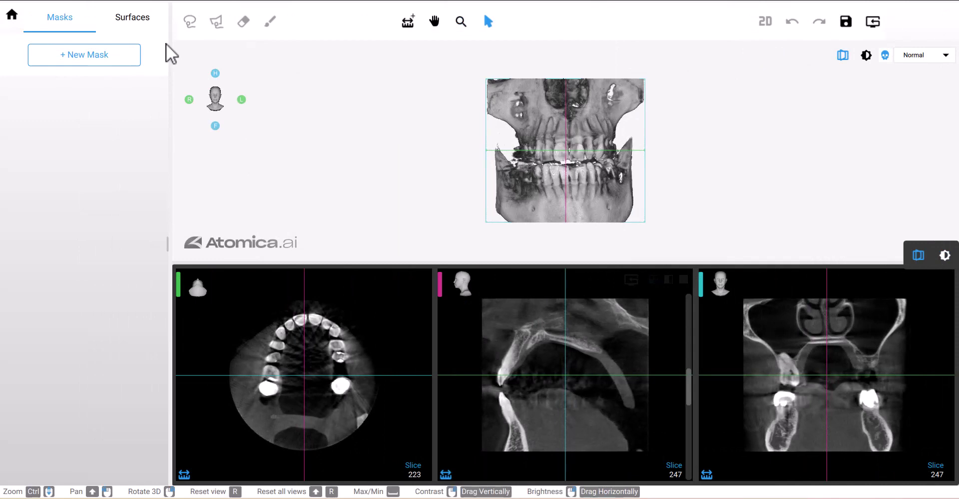
Create a threshold mask for the upper jaw with a range of 554.62 to 2377.91 HU
click(125, 55)
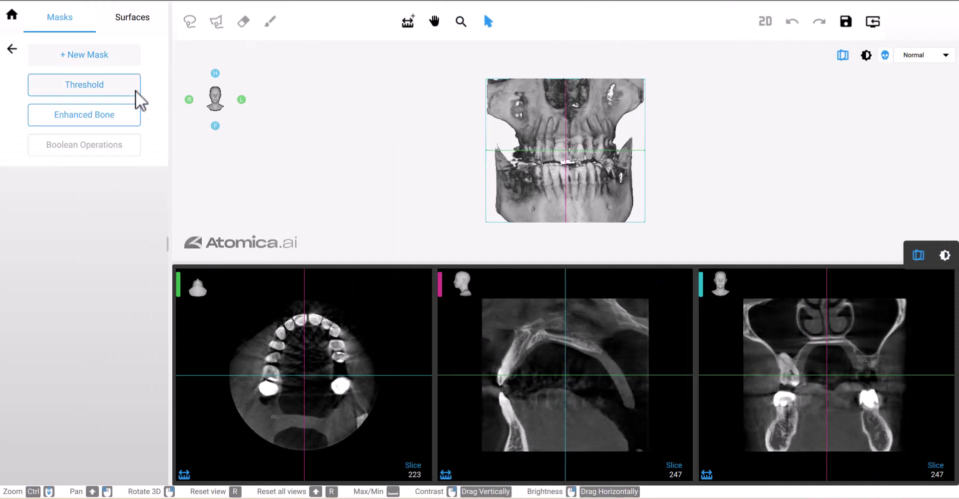
click(135, 93)
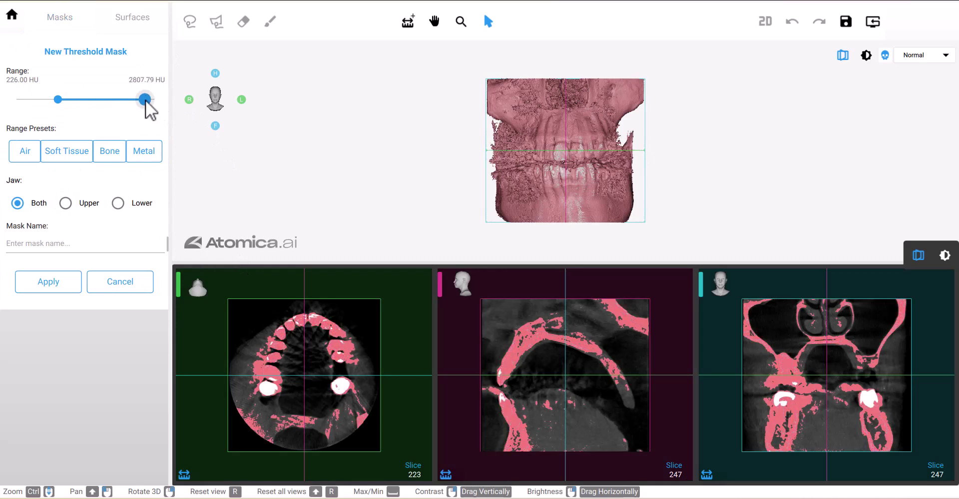
drag(146, 100, 130, 99)
mouse_move(58, 99)
mouse_down()
mouse_move(81, 98)
mouse_move(67, 99)
mouse_up()
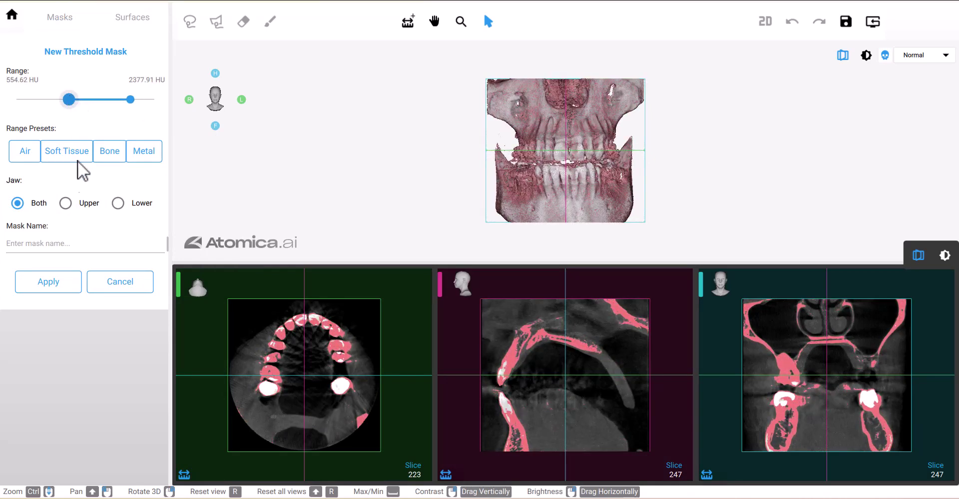
click(68, 281)
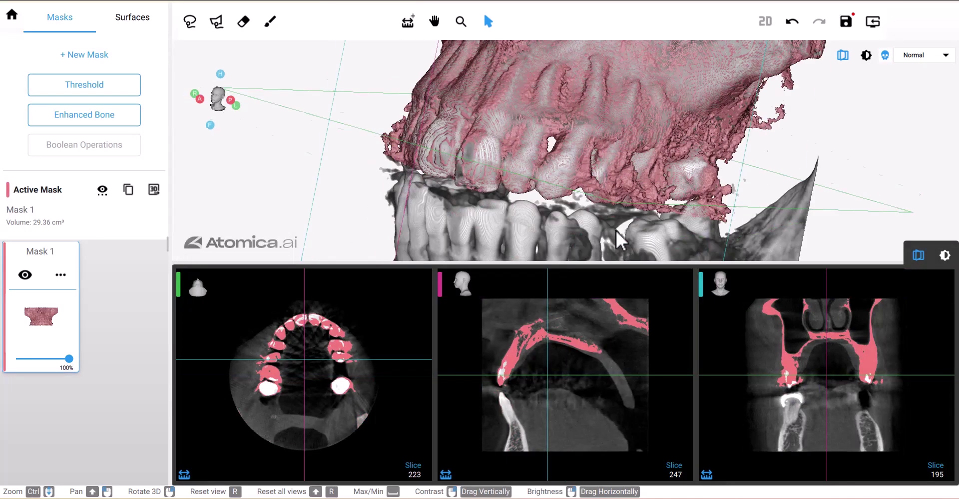
Fill the missing bone below the sinus in the upper jaw mask across several coronal slices, using the brush with a 1.2 mm radius
scroll(863, 374, down, 5)
scroll(864, 375, up, 10)
ctrl+scroll(863, 375, up, 5)
shift+drag(870, 434, 748, 472)
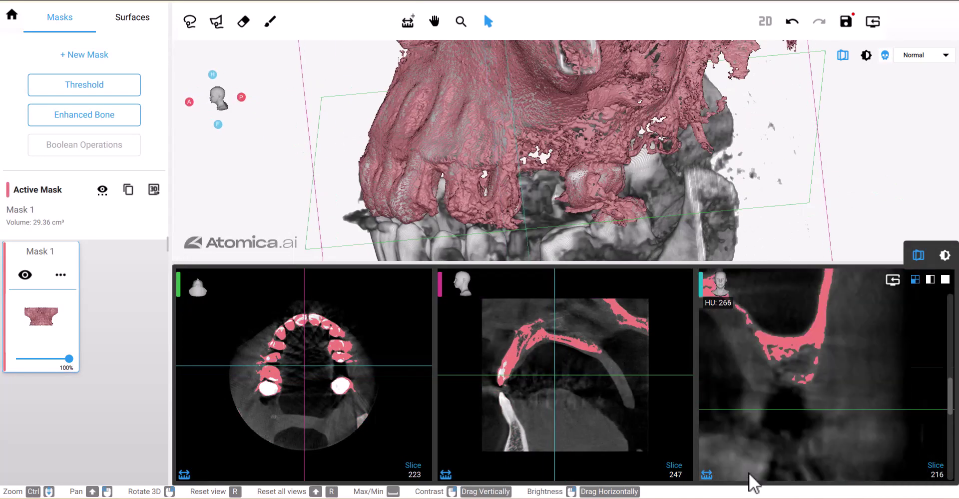
click(270, 21)
shift+scroll(794, 367, down, 10)
mouse_move(796, 372)
mouse_down()
mouse_move(769, 367)
mouse_move(798, 368)
mouse_move(800, 381)
mouse_move(799, 338)
mouse_move(813, 364)
mouse_move(803, 385)
mouse_move(817, 375)
mouse_move(804, 379)
mouse_move(807, 366)
mouse_move(794, 386)
mouse_up()
scroll(769, 367, up, 1)
scroll(802, 371, up, 1)
scroll(806, 375, up, 2)
scroll(806, 365, up, 1)
scroll(803, 375, up, 3)
scroll(807, 372, up, 1)
ctrl+scroll(805, 367, up, 3)
shift+scroll(804, 350, down, 6)
scroll(796, 377, up, 2)
mouse_move(809, 344)
mouse_down()
mouse_move(787, 403)
mouse_move(772, 390)
mouse_up()
scroll(795, 378, up, 1)
scroll(794, 379, up, 1)
scroll(794, 357, up, 1)
alt+scroll(798, 353, up, 5)
mouse_move(799, 359)
mouse_down()
mouse_move(762, 443)
mouse_move(805, 377)
mouse_move(882, 415)
mouse_move(860, 413)
mouse_move(808, 377)
mouse_move(850, 426)
mouse_move(764, 390)
mouse_up()
Apply the morphological Close operation to Mask 1
click(61, 274)
click(119, 391)
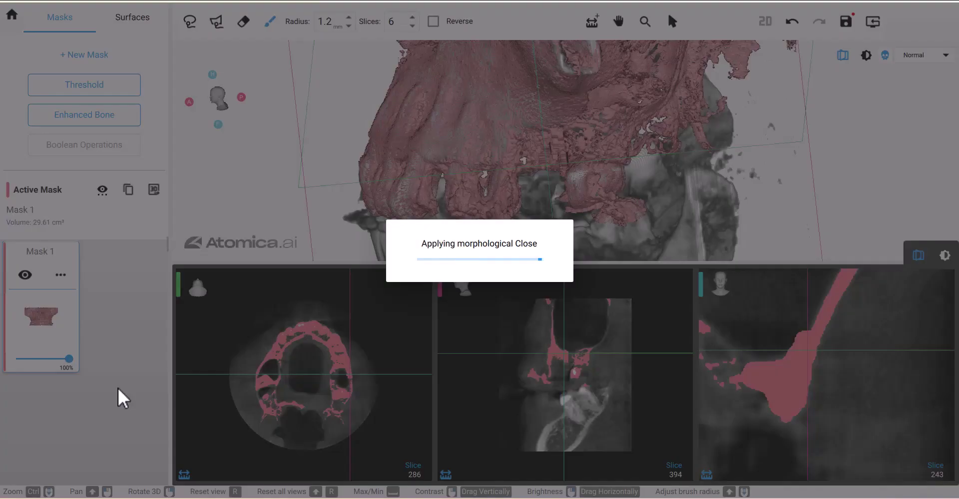
mouse_move(375, 173)
right_down()
mouse_move(410, 189)
mouse_move(390, 172)
right_up()
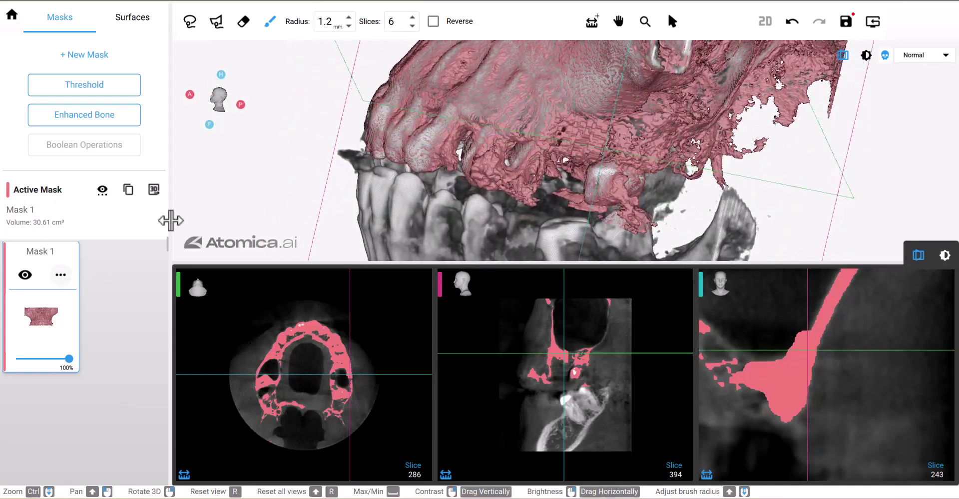
Generate a 3D surface from the active mask and save the segmentation
click(153, 191)
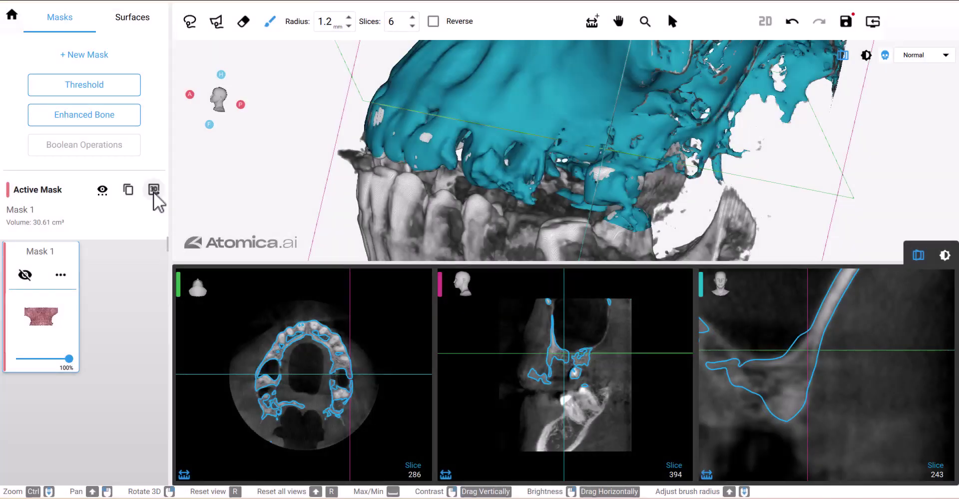
mouse_move(579, 75)
right_down()
mouse_move(550, 88)
mouse_move(586, 82)
mouse_move(547, 90)
mouse_move(575, 74)
right_up()
click(845, 22)
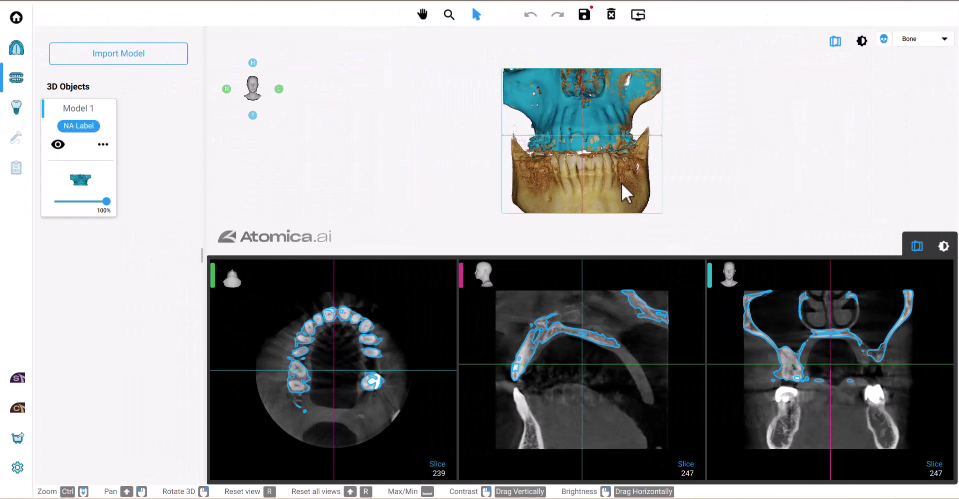
Import the upper arch scan as the Upper Model and check its alignment with the bone and slices
drag(622, 185, 595, 188)
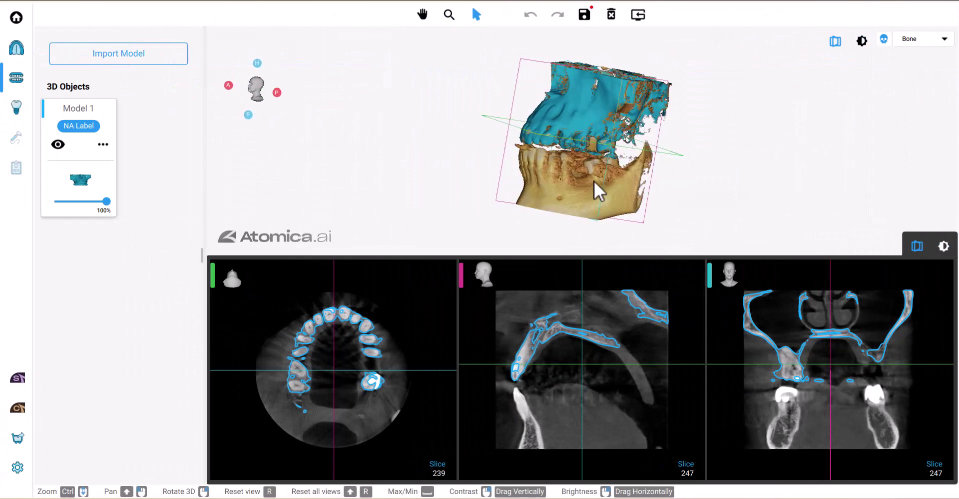
click(146, 61)
click(199, 172)
click(375, 281)
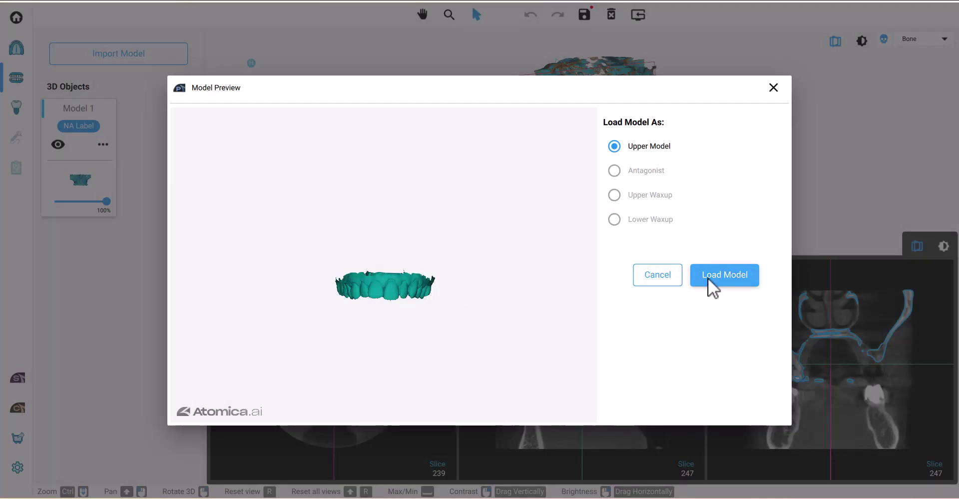
click(713, 287)
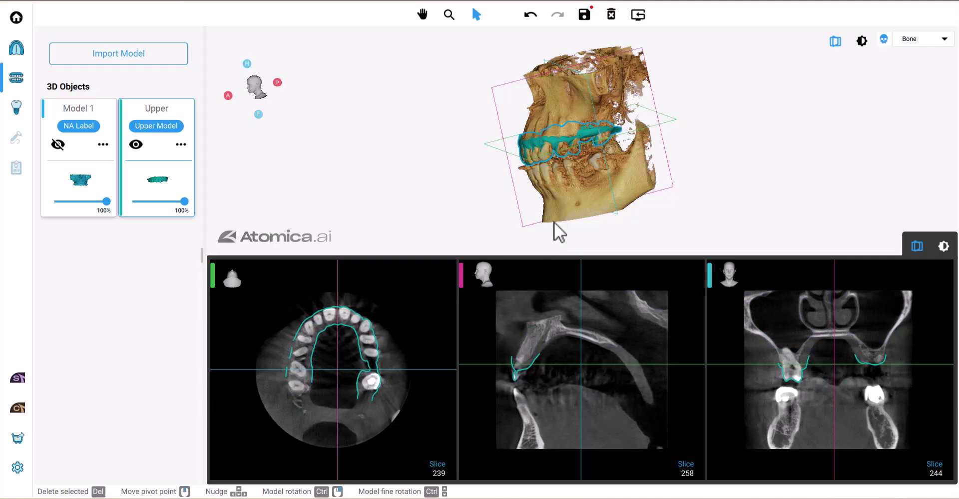
drag(555, 222, 538, 244)
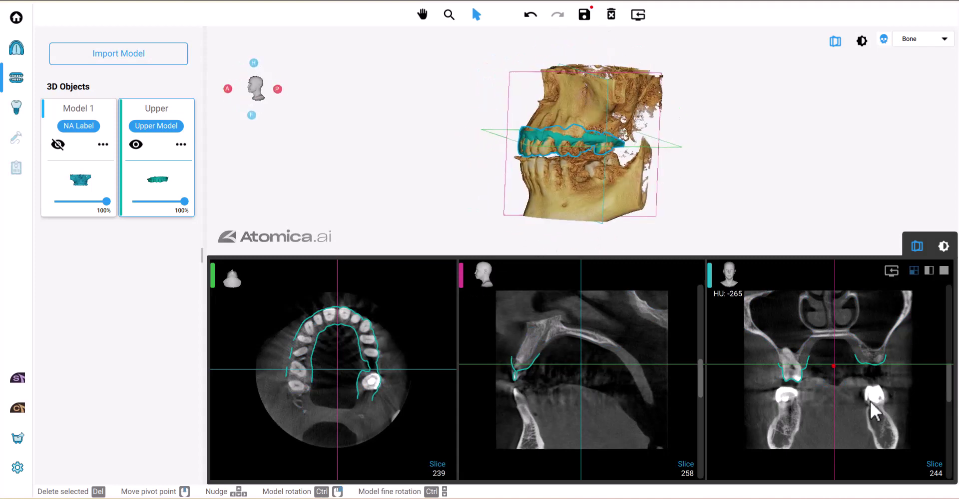
scroll(869, 406, down, 5)
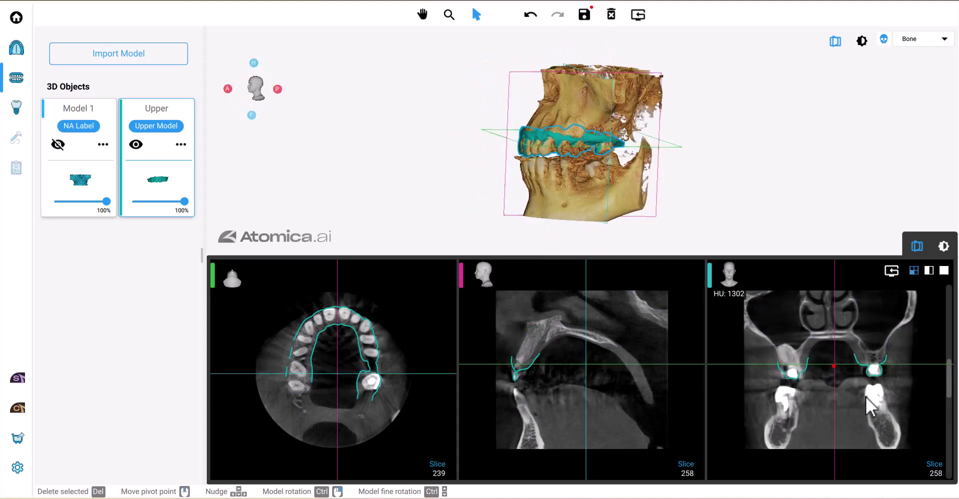
Switch to implant planning and hide the bone volume in the 3D view so only the upper arch scan is shown
click(16, 107)
click(52, 182)
click(150, 236)
right_drag(257, 254, 196, 223)
click(278, 179)
right_drag(278, 220, 306, 242)
Place a virtual tooth in the number 14 gap of the upper arch scan
click(416, 18)
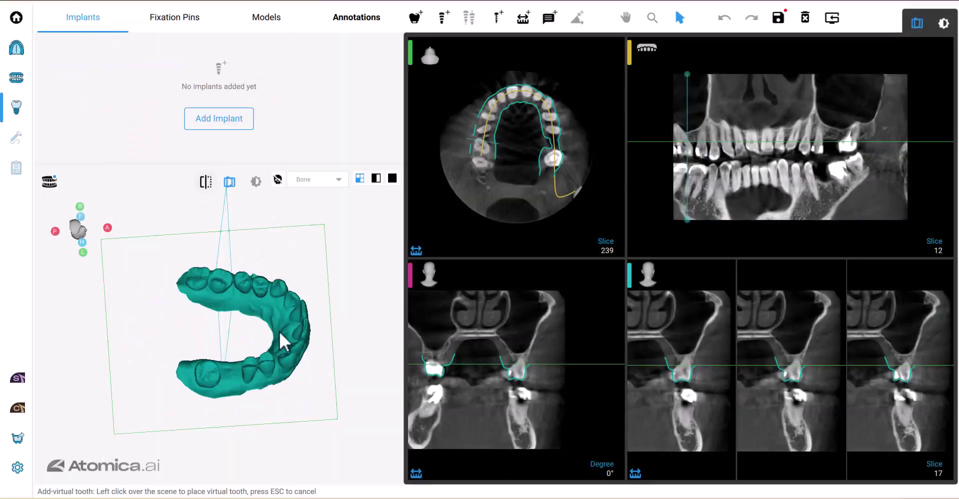
click(235, 365)
drag(283, 369, 257, 357)
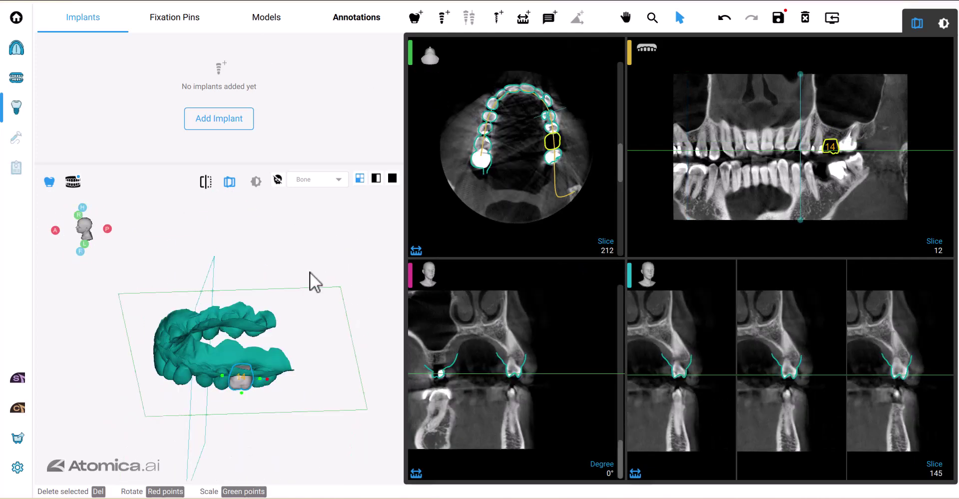
Choose the BioHorizons Tapered Internal 4.6 × 9 implant (TLR4609) for placement
click(441, 19)
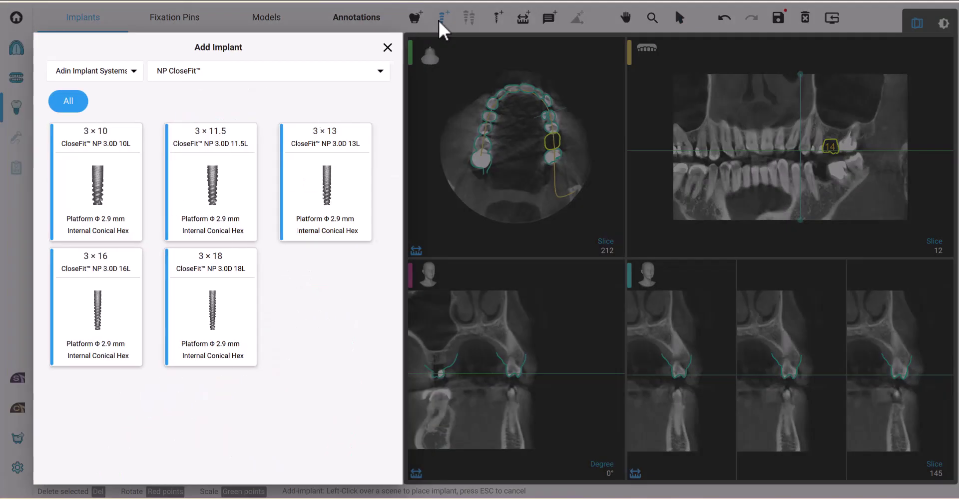
click(141, 75)
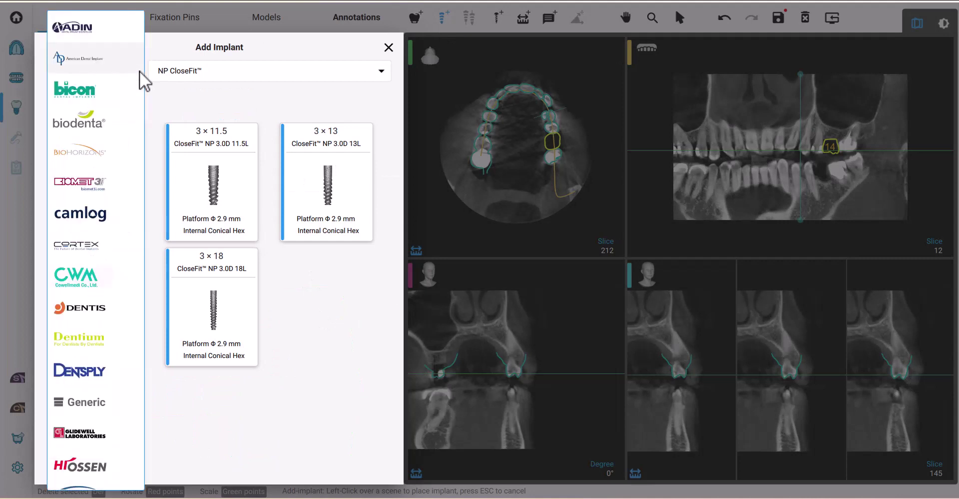
click(118, 159)
click(180, 77)
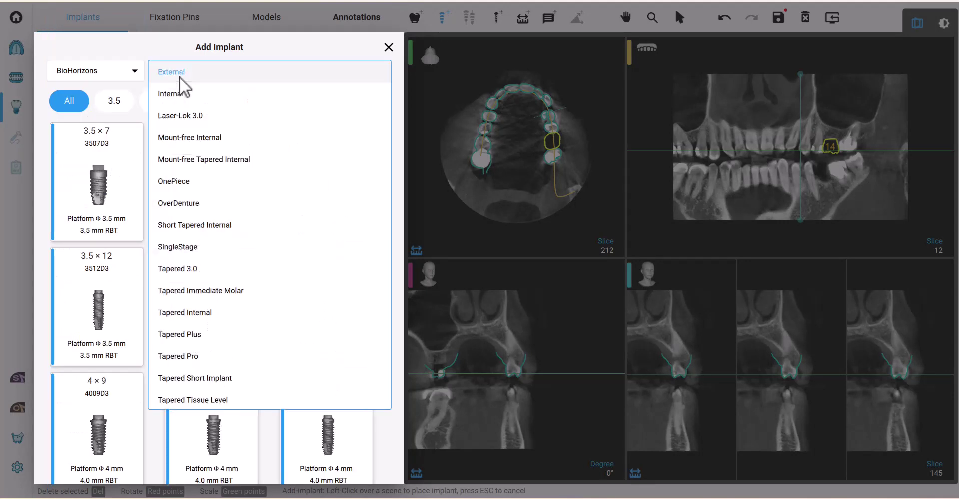
click(247, 313)
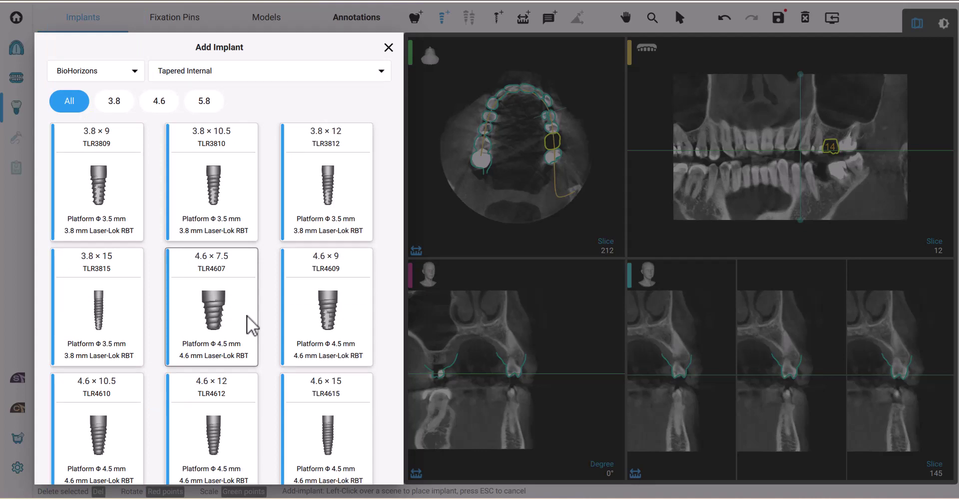
click(319, 324)
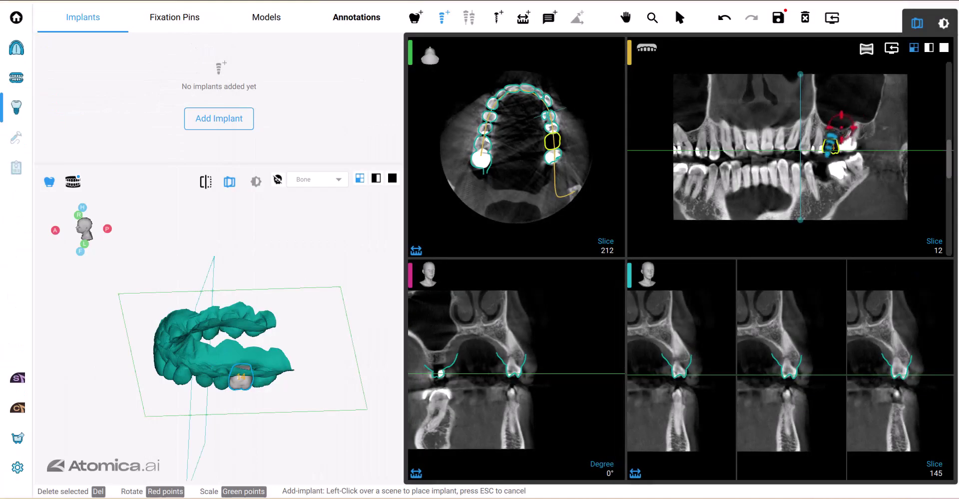
Place the implant in the upper jaw and reposition it in the slice views so it lines up with virtual tooth 14
click(841, 128)
drag(683, 347, 685, 357)
scroll(550, 145, down, 10)
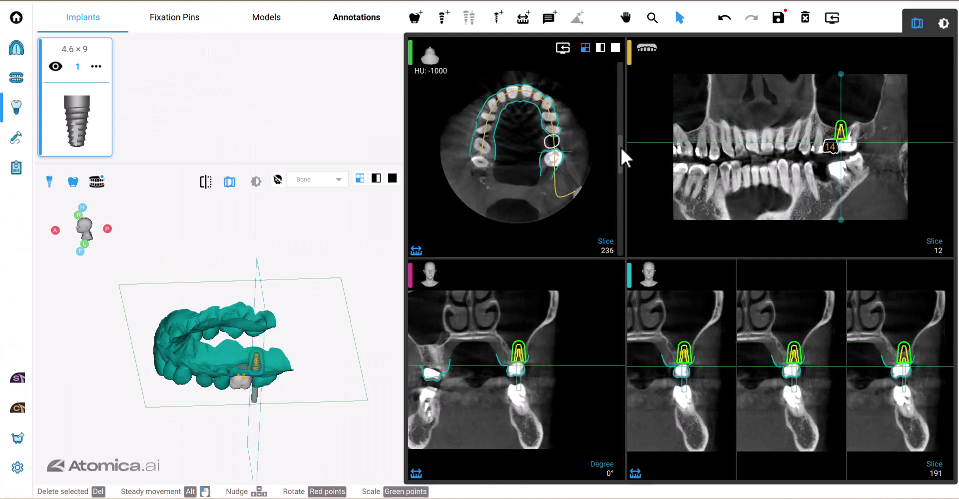
scroll(551, 150, up, 5)
drag(552, 151, 551, 145)
drag(950, 359, 950, 353)
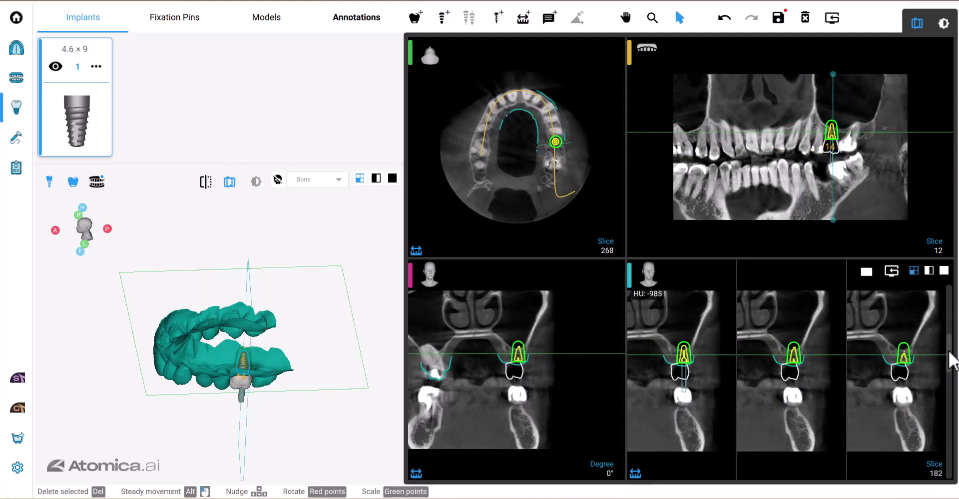
Fine-tune the implant's position at site 14 in the cross-sectional and axial slices
drag(792, 352, 789, 353)
drag(621, 146, 624, 143)
drag(551, 139, 553, 140)
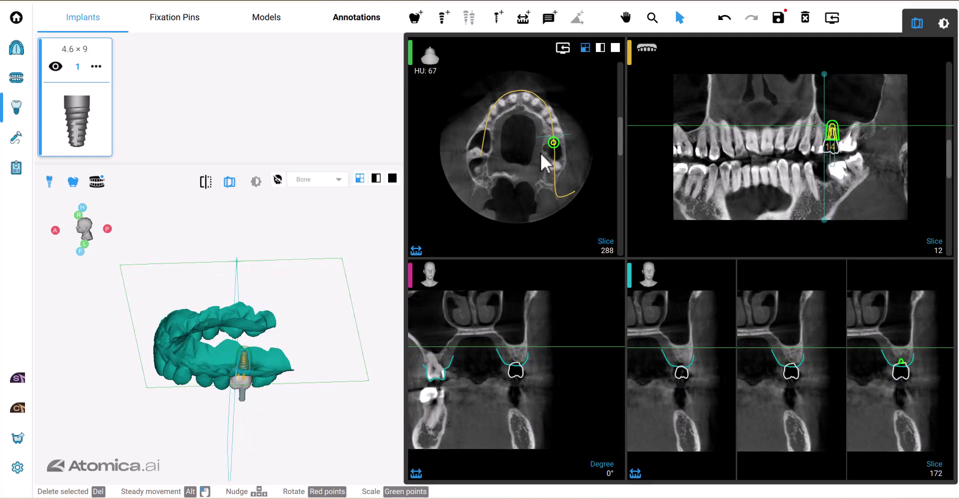
scroll(541, 153, up, 4)
mouse_move(619, 142)
mouse_down()
mouse_move(619, 160)
mouse_move(617, 146)
mouse_up()
Examine the implant's fit in the bone and its alignment with virtual tooth 14 at several slice angles
mouse_move(201, 348)
mouse_down()
mouse_move(208, 313)
mouse_move(194, 353)
mouse_up()
scroll(545, 388, up, 5)
scroll(543, 386, down, 5)
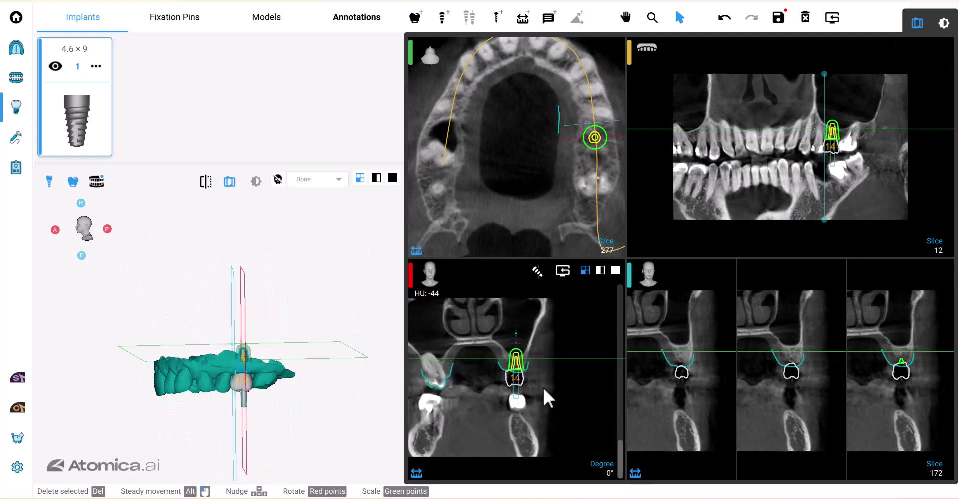
scroll(544, 386, up, 8)
scroll(548, 372, down, 5)
scroll(545, 352, up, 2)
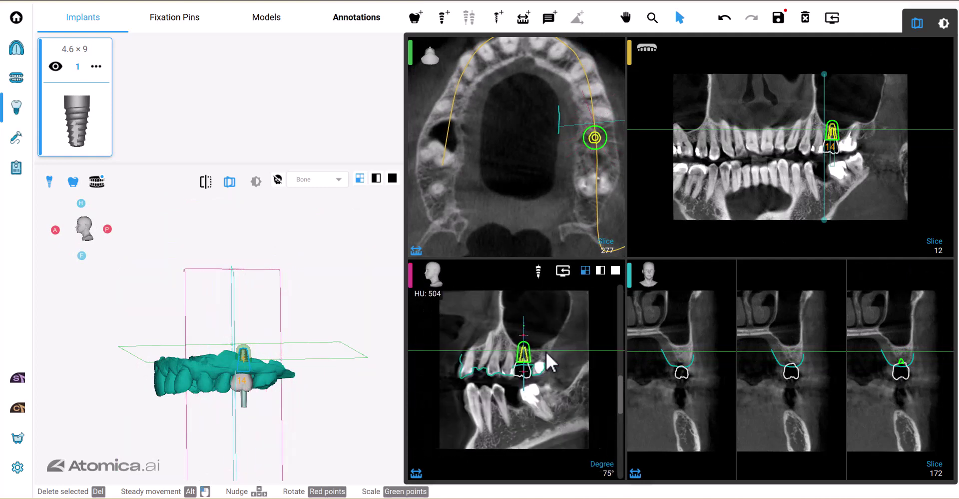
scroll(547, 351, down, 4)
scroll(949, 386, up, 8)
Adjust the implant's height above virtual tooth 14 in the enlarged cross-sectional slices
right_drag(921, 310, 719, 305)
drag(686, 342, 685, 335)
click(695, 381)
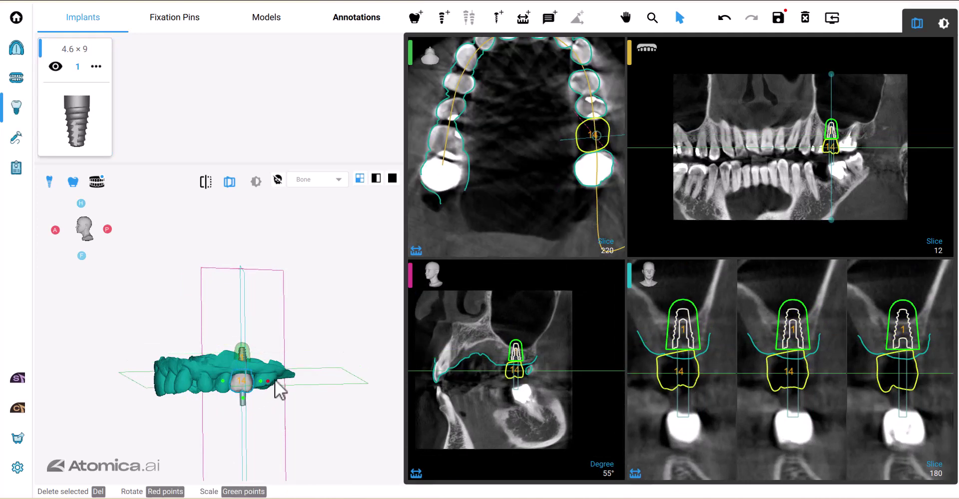
drag(278, 381, 722, 303)
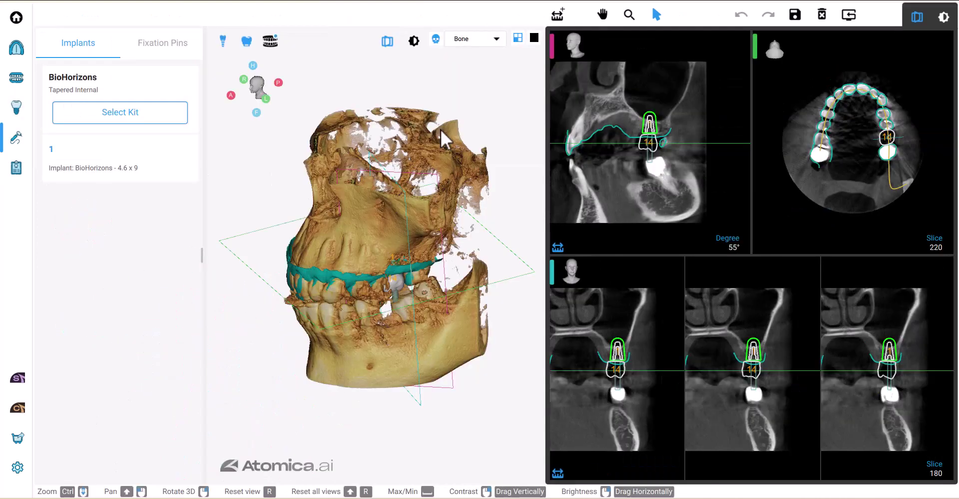
Hide the bone volume and the virtual tooth in the 3D view of the sleeve planning stage
click(436, 40)
right_drag(363, 295, 359, 216)
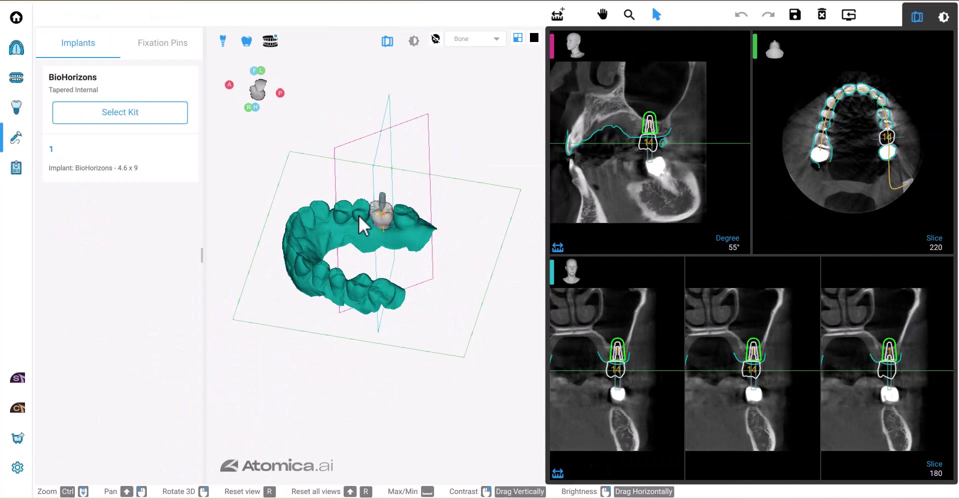
click(246, 41)
Apply a sleeve to implant 1 from the BioHorizons kit with the Depth control guide type
click(112, 114)
click(111, 121)
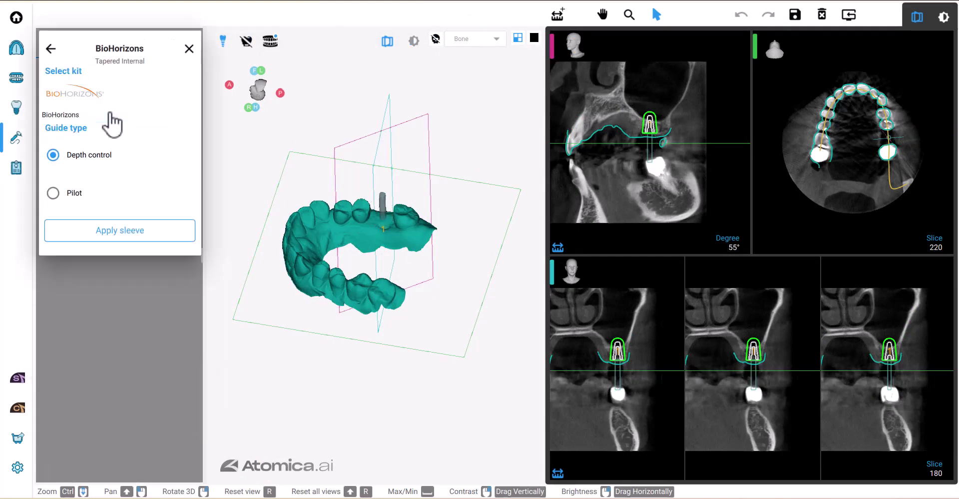
click(118, 229)
Set the sleeve offset to 4.50 mm and save the plan
click(188, 216)
click(189, 216)
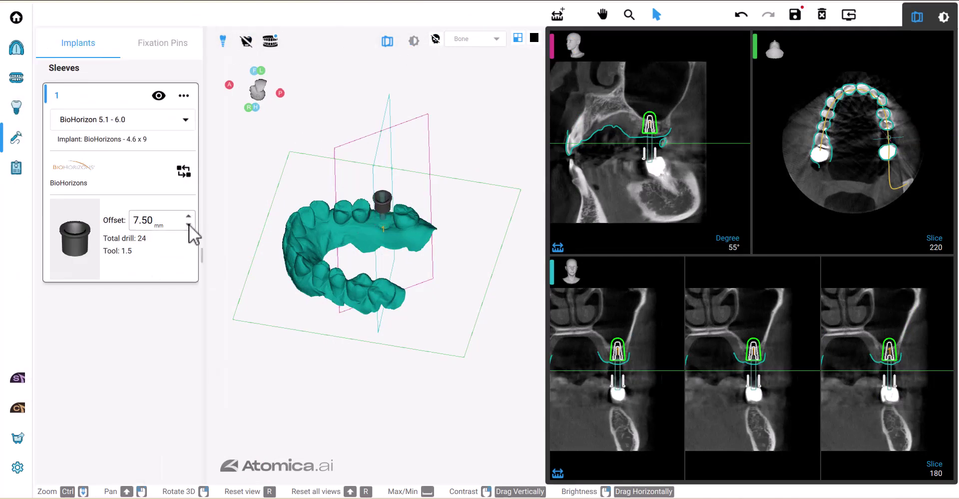
click(189, 224)
right_drag(368, 233, 376, 295)
drag(381, 305, 355, 298)
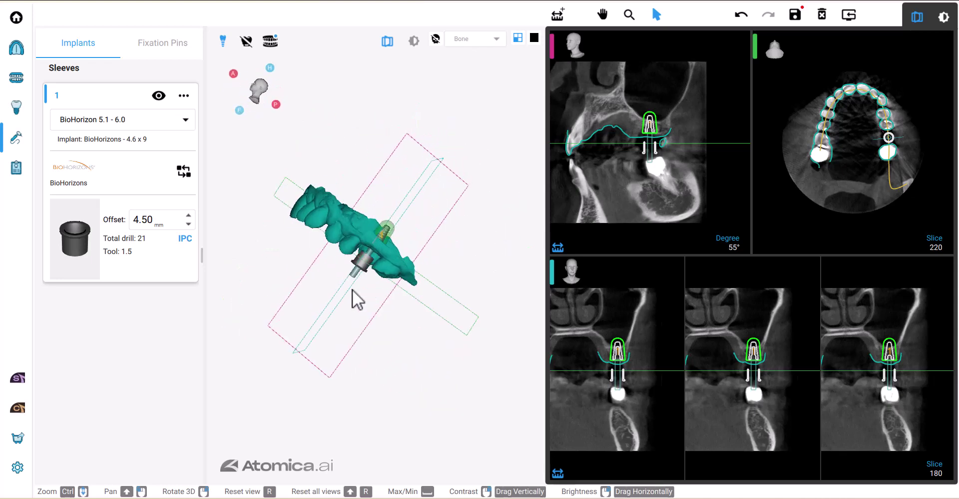
click(796, 15)
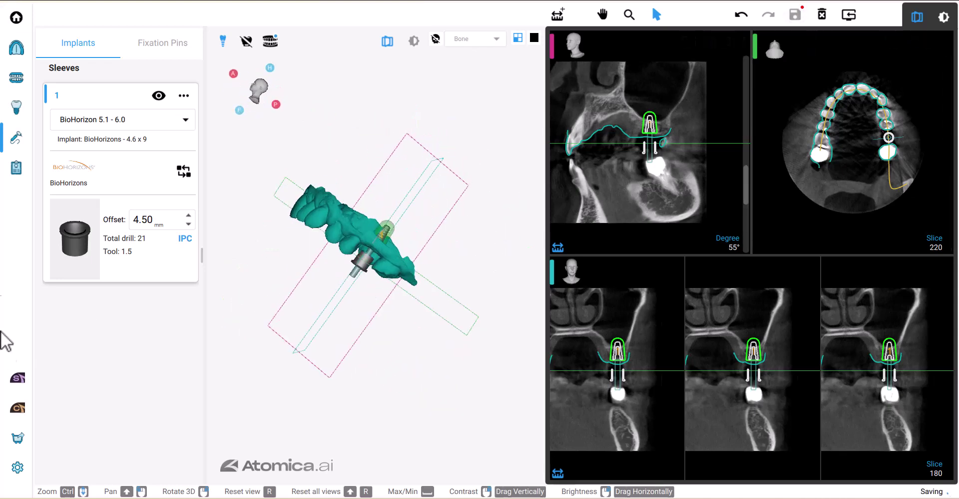
Preview the surgical report, review its planned products and drilling protocol pages, and close it without exporting
click(16, 169)
click(280, 25)
scroll(383, 245, down, 15)
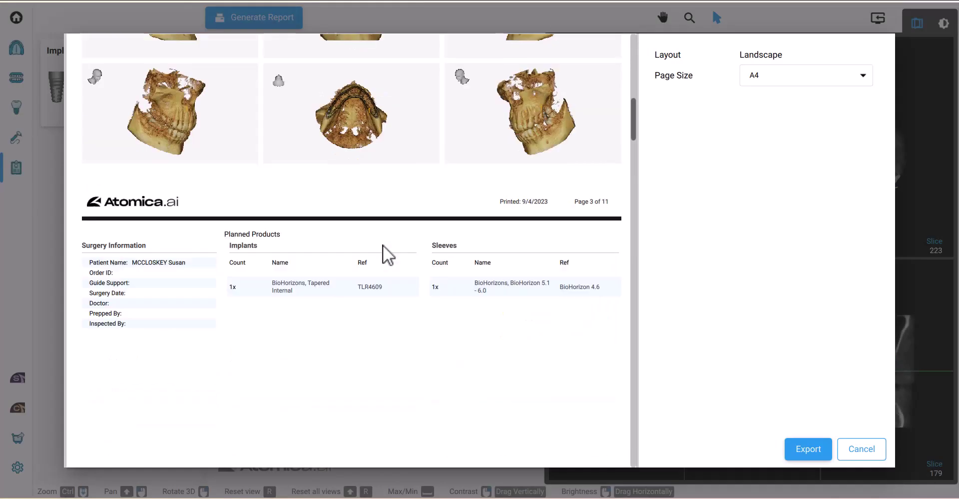
scroll(383, 245, down, 15)
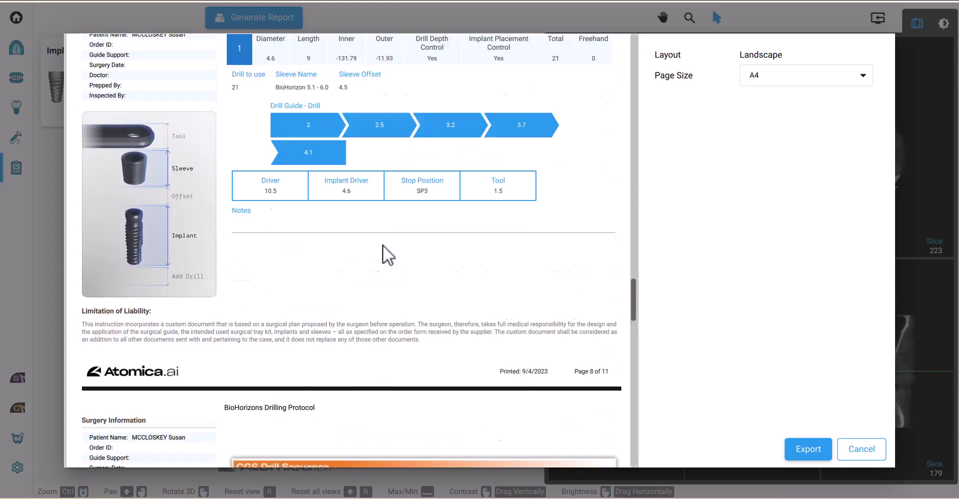
scroll(382, 245, down, 10)
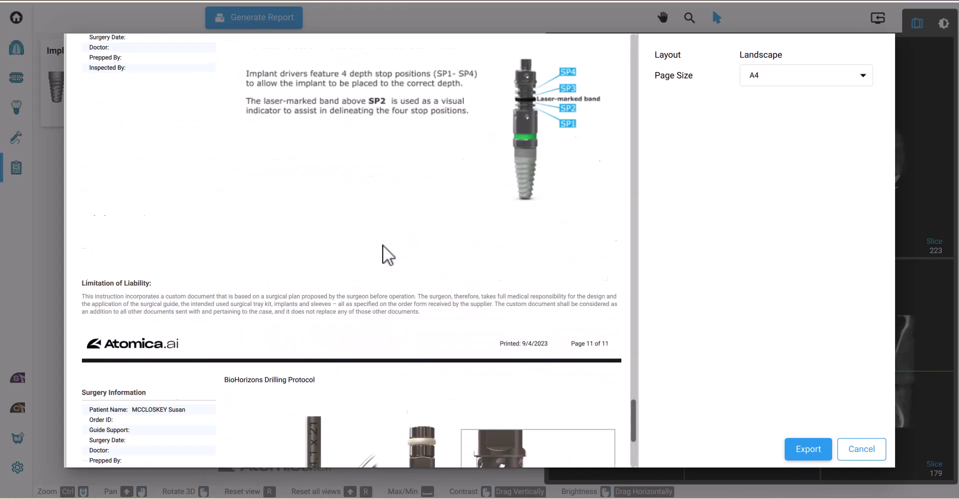
click(862, 449)
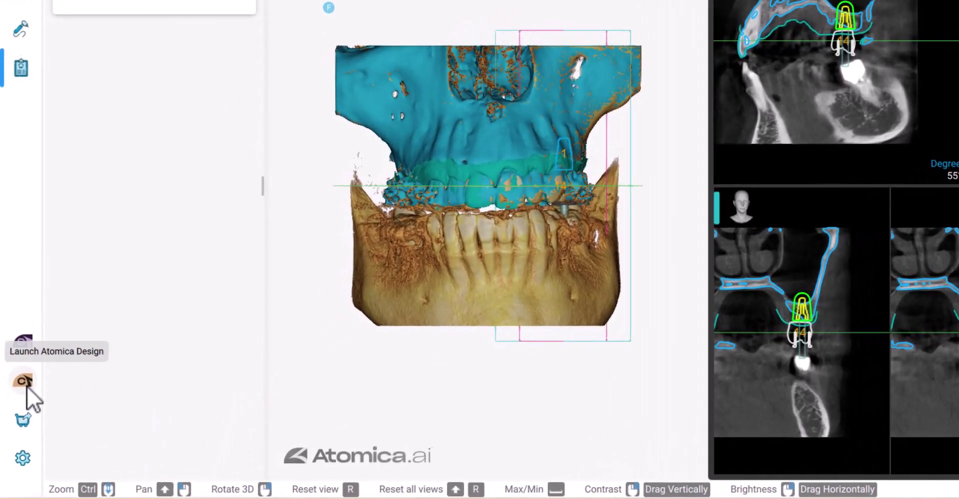
Switch to Atomica Design and generate a 3.00 mm thick guide over a brushed area of the upper model's teeth around the implant
click(27, 384)
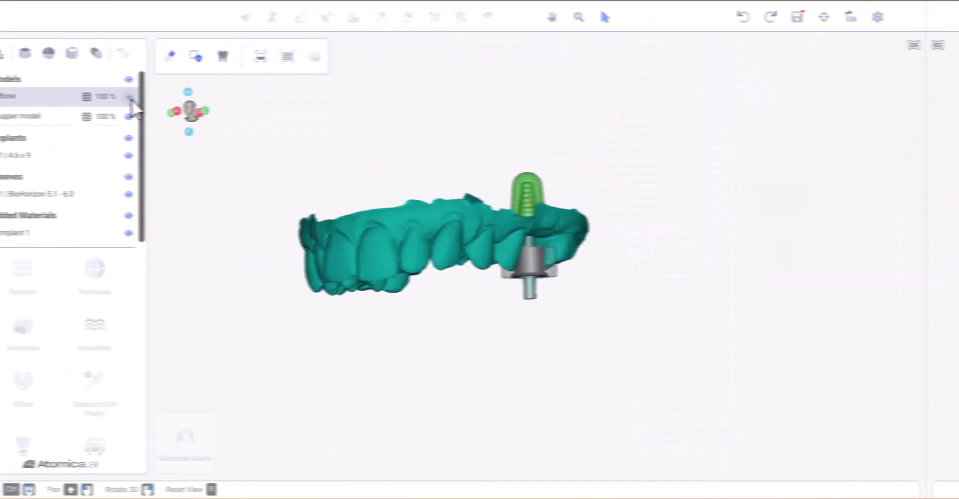
click(229, 446)
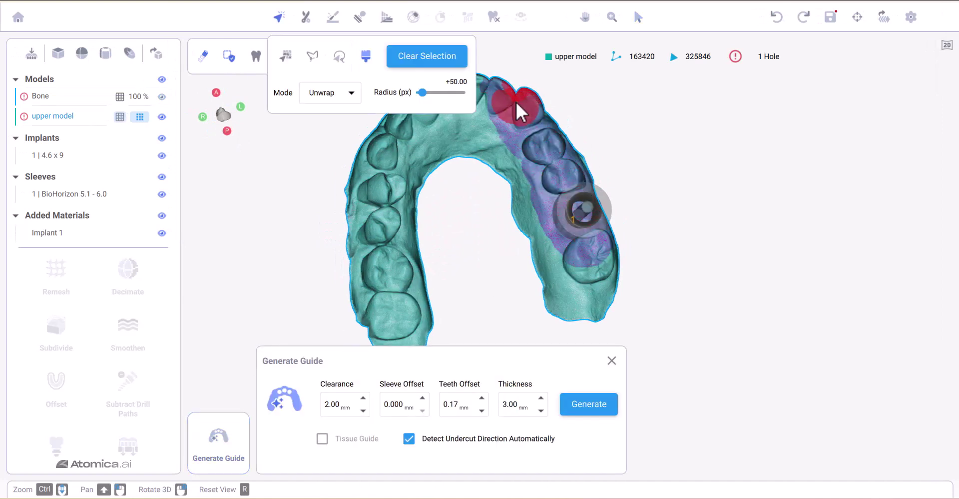
right_drag(517, 102, 516, 228)
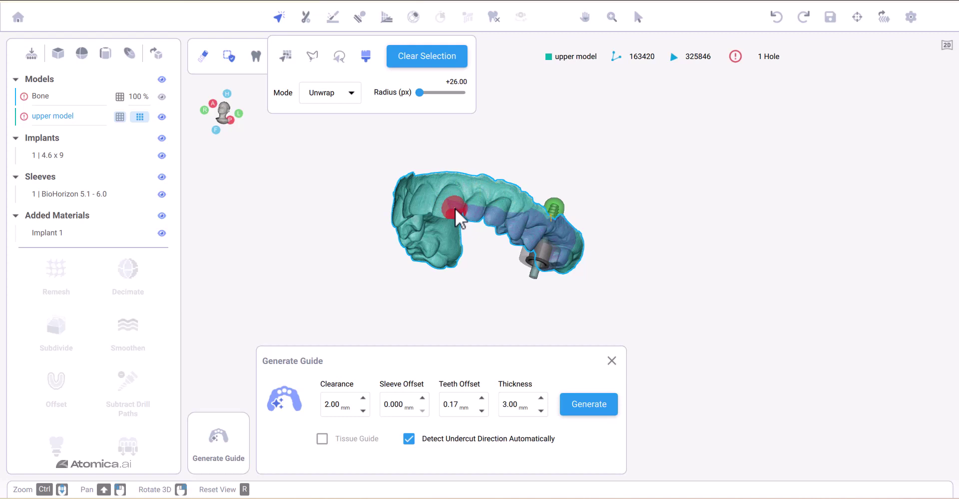
right_drag(462, 212, 545, 321)
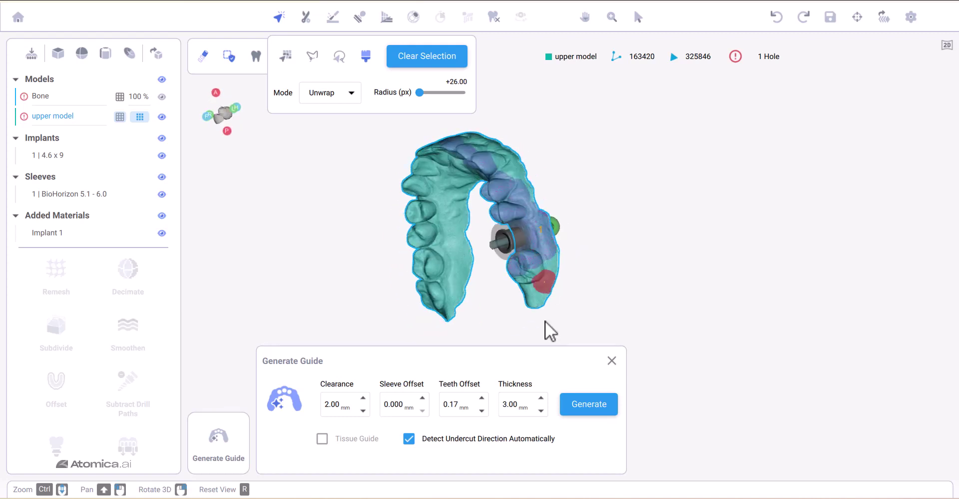
click(604, 409)
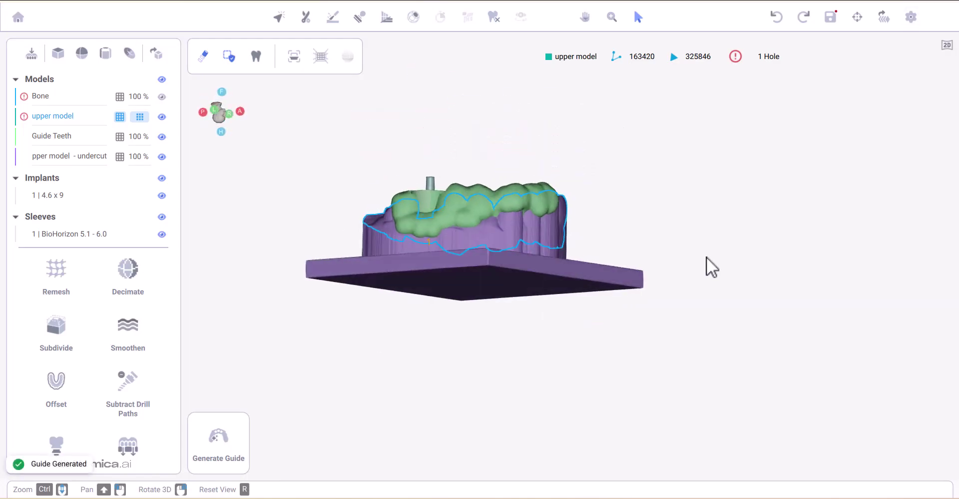
Hide the upper model and its undercut model, and show the Bone model together with the generated guide
drag(712, 268, 649, 290)
click(161, 156)
click(161, 116)
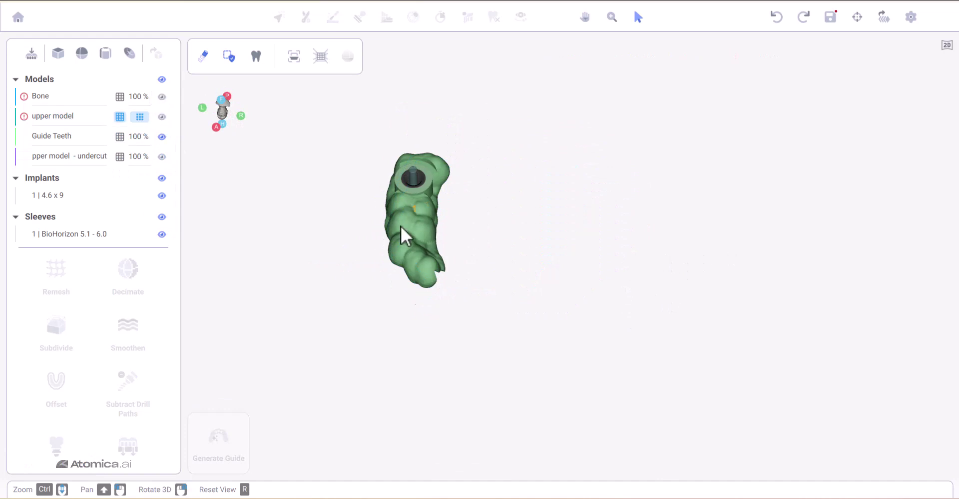
click(161, 96)
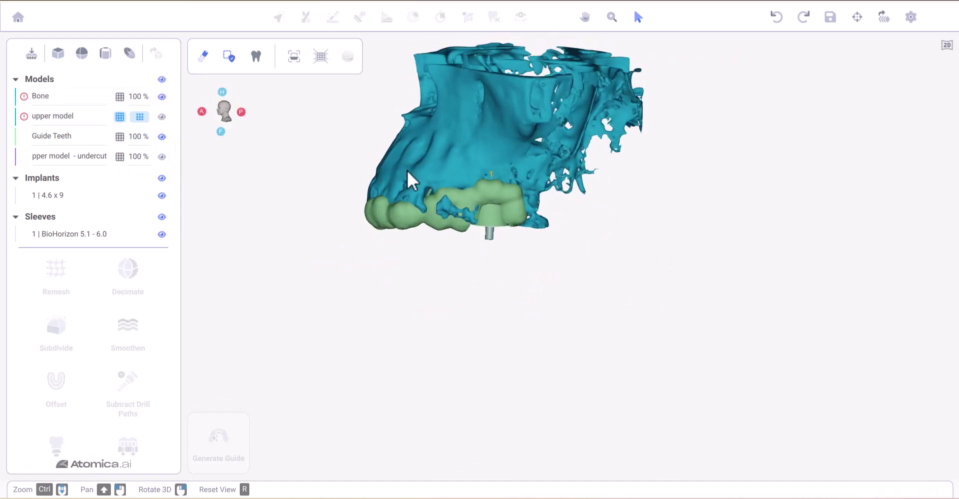
Display the Guide Teeth model as a see-through wireframe over the bone
click(468, 203)
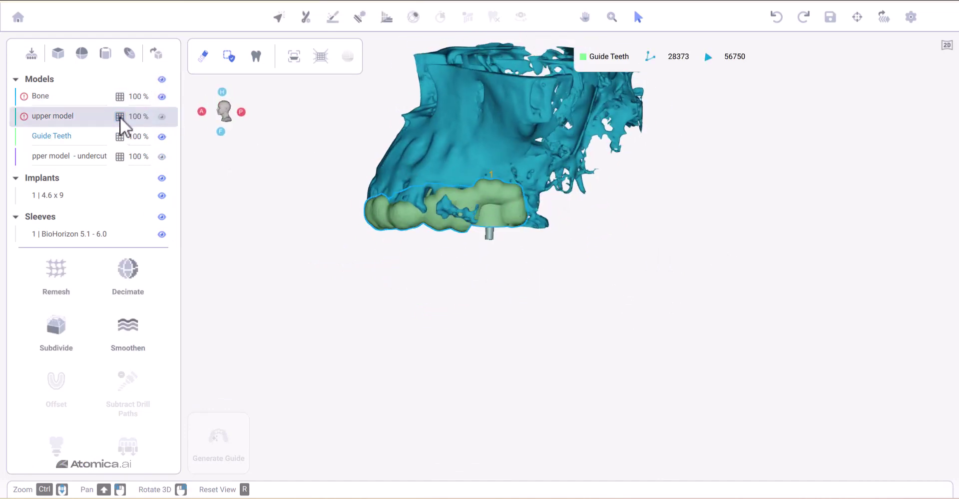
click(120, 138)
mouse_move(497, 129)
right_down()
mouse_move(508, 155)
mouse_move(506, 141)
right_up()
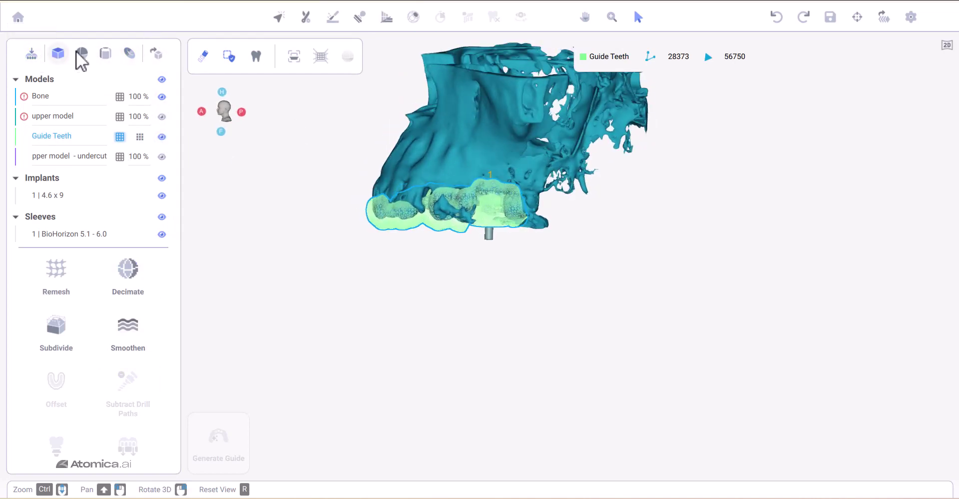
Brush the sinus wall area of the bone above the implant down to the sleeve and generate a 2.00 mm thick guide
click(530, 161)
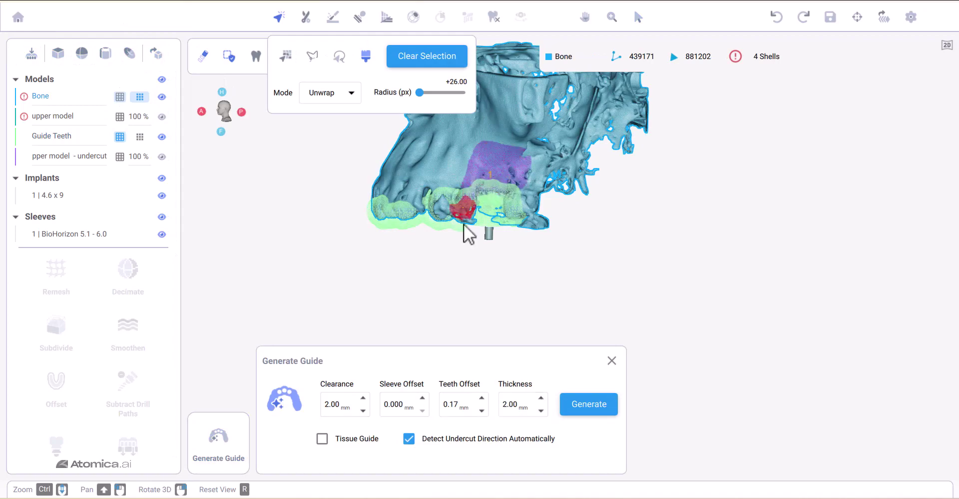
drag(464, 224, 451, 317)
click(590, 405)
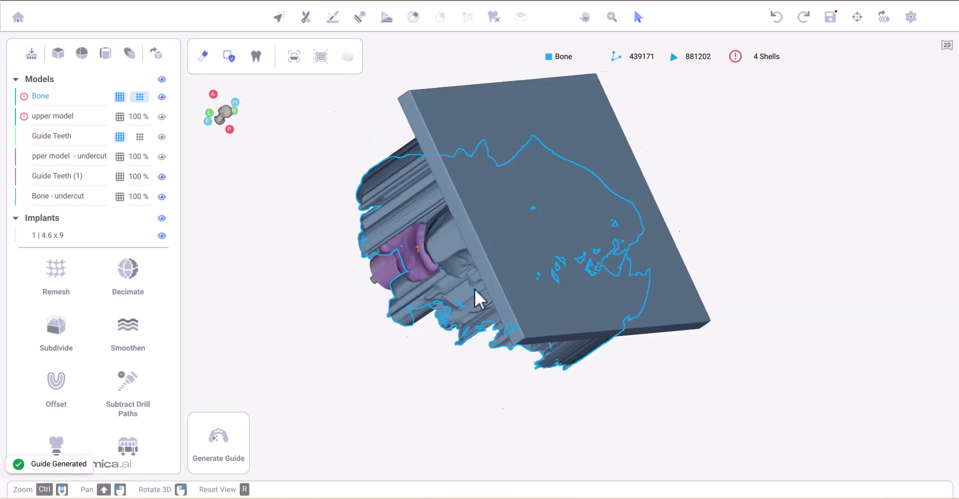
Rename Guide Teeth (1) as "sinus guide" and isolate it by hiding the bone and the implant
click(73, 177)
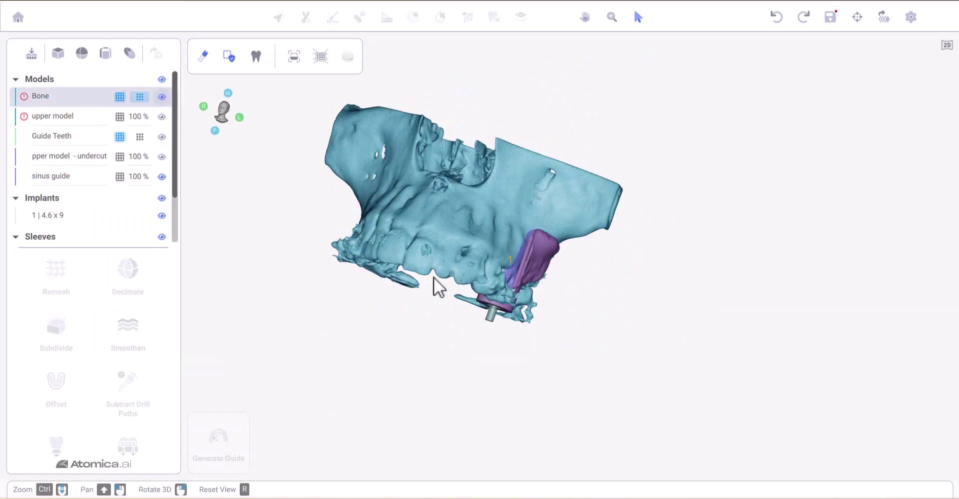
click(51, 175)
click(162, 215)
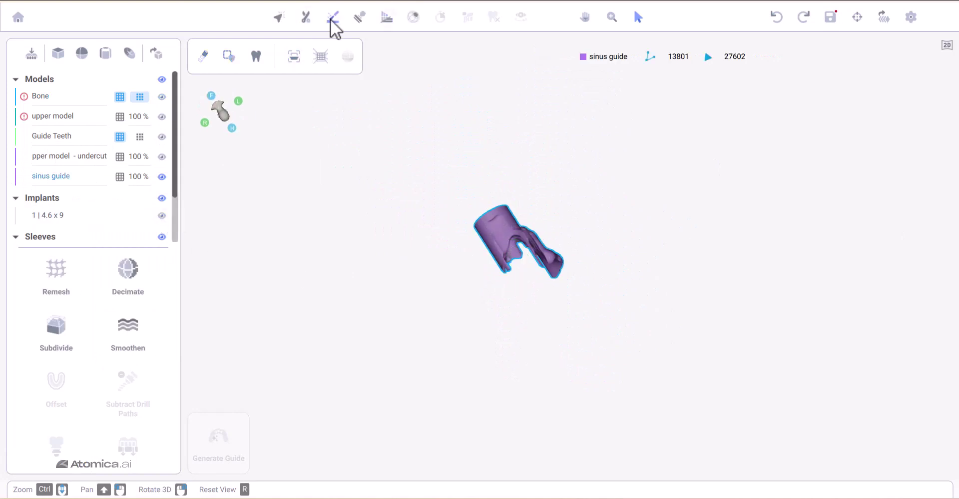
Crop the sleeve cylinder portion off the sinus guide with polygon cuts from two viewing angles
click(305, 17)
click(502, 189)
click(450, 209)
click(476, 295)
click(517, 56)
right_drag(500, 205, 444, 316)
drag(480, 336, 554, 116)
click(516, 56)
Crop away the narrow leftover strip beside the sinus guide's plate with a polygon outline
right_drag(554, 220, 759, 290)
click(565, 135)
click(552, 248)
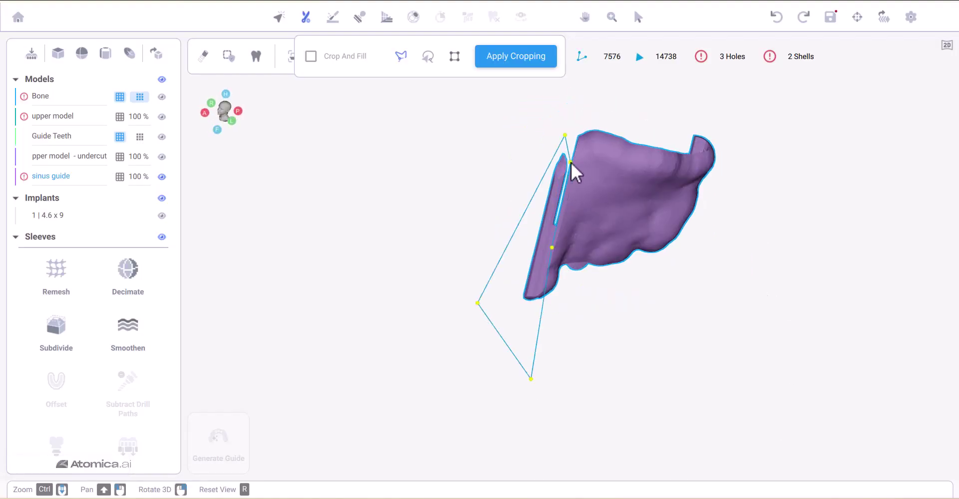
click(516, 56)
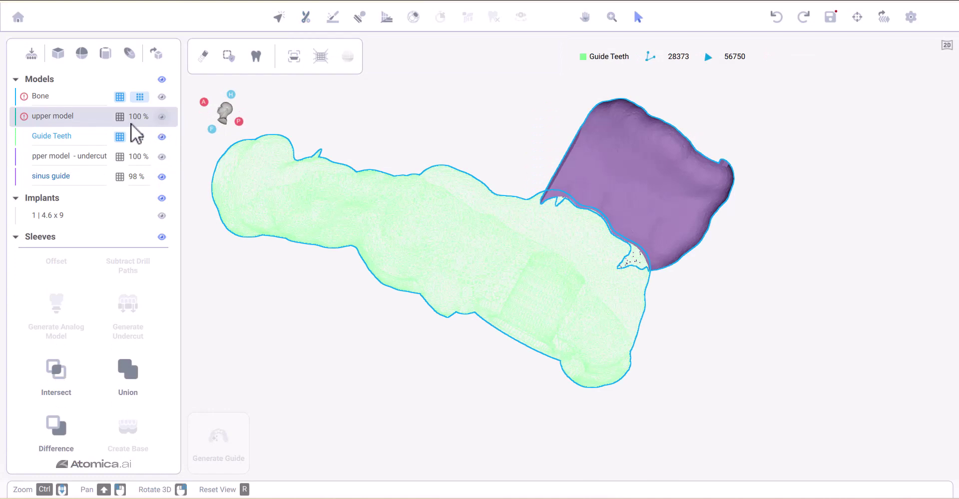
Return Guide Teeth to a solid display and merge it with the sinus guide using Union
click(121, 137)
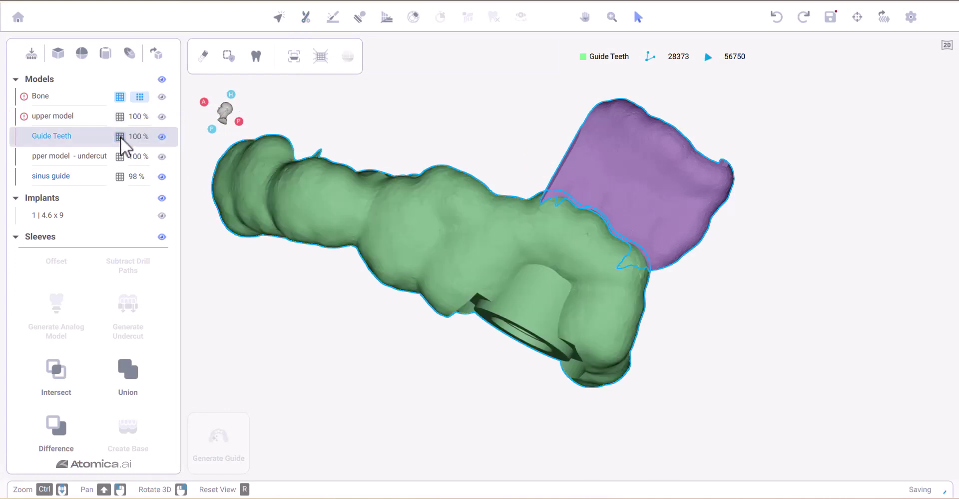
drag(696, 224, 623, 247)
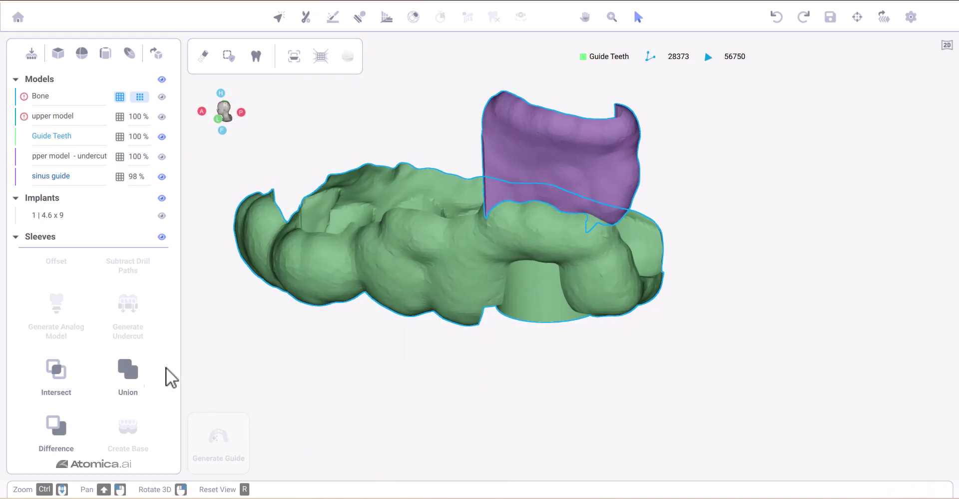
click(128, 372)
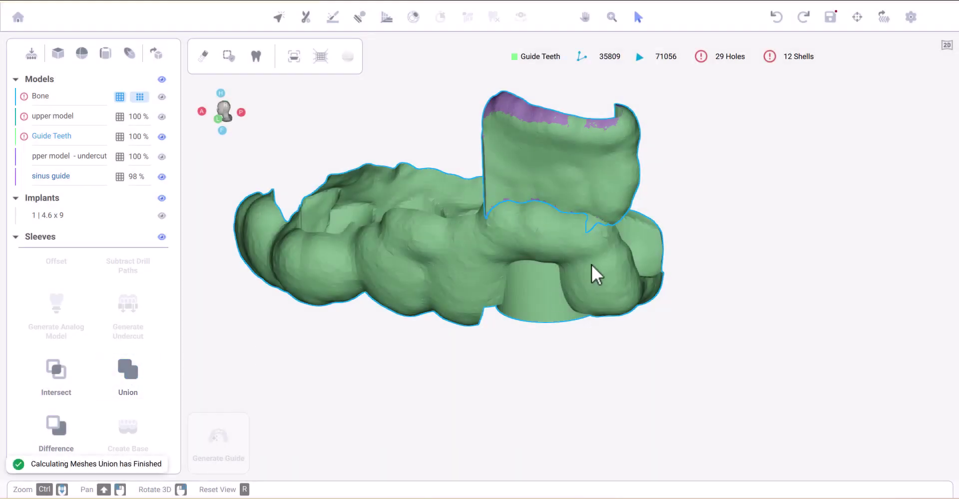
Repair the merged Guide Teeth mesh by filling its holes, removing extra shells and making it watertight
drag(593, 272, 623, 231)
scroll(25, 89, down, 2)
click(701, 56)
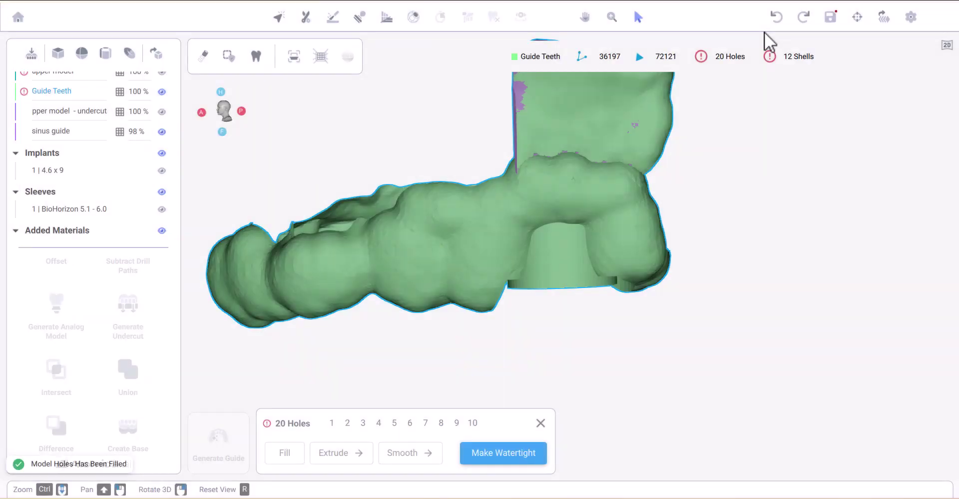
click(770, 56)
click(513, 274)
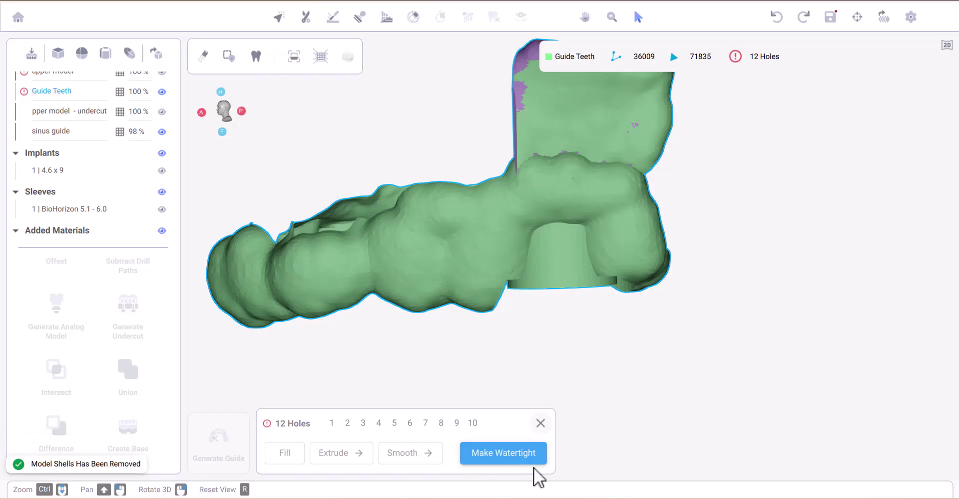
click(535, 450)
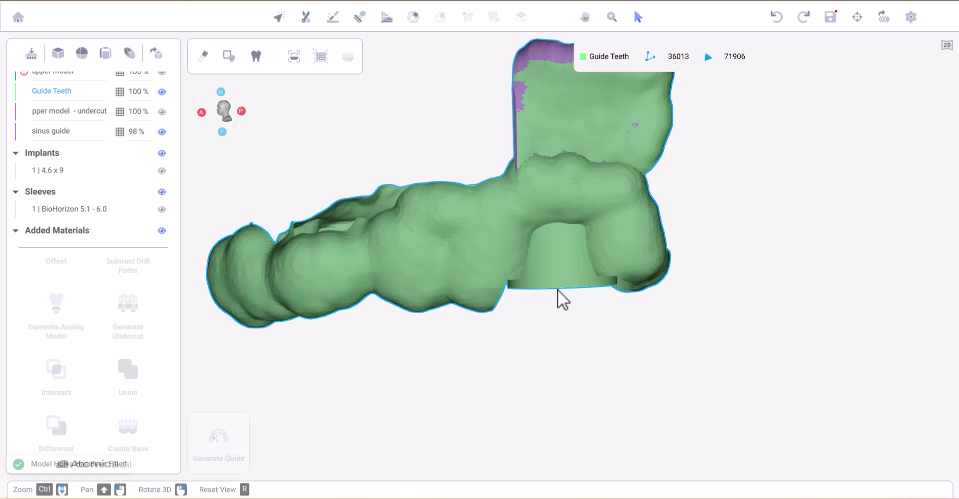
Hide the sinus guide model and show Bone together with Guide Teeth
right_drag(557, 289, 504, 299)
click(162, 131)
scroll(162, 115, up, 2)
click(163, 98)
Crop the posterior edge of the sinus plate off Guide Teeth with a polygon outline, using Bone as reference
right_drag(449, 240, 410, 224)
ctrl+scroll(410, 224, up, 3)
drag(410, 225, 440, 322)
click(306, 17)
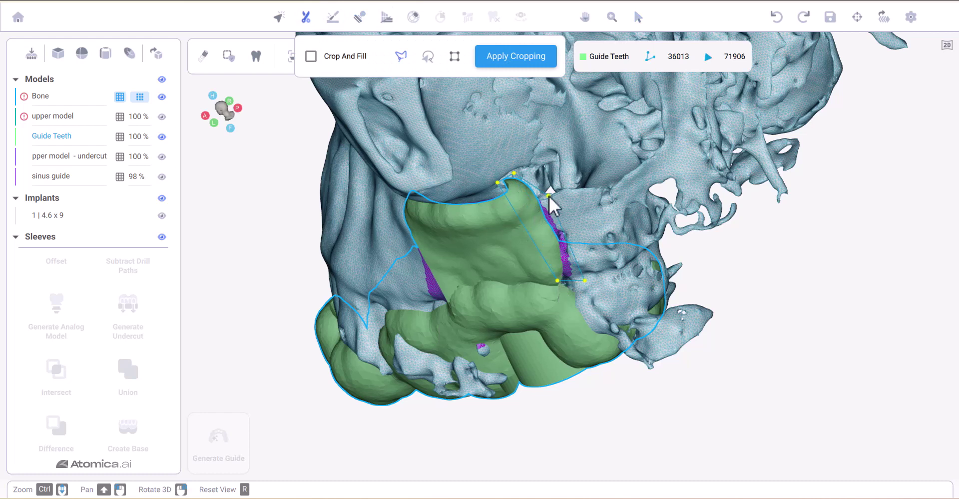
key(Return)
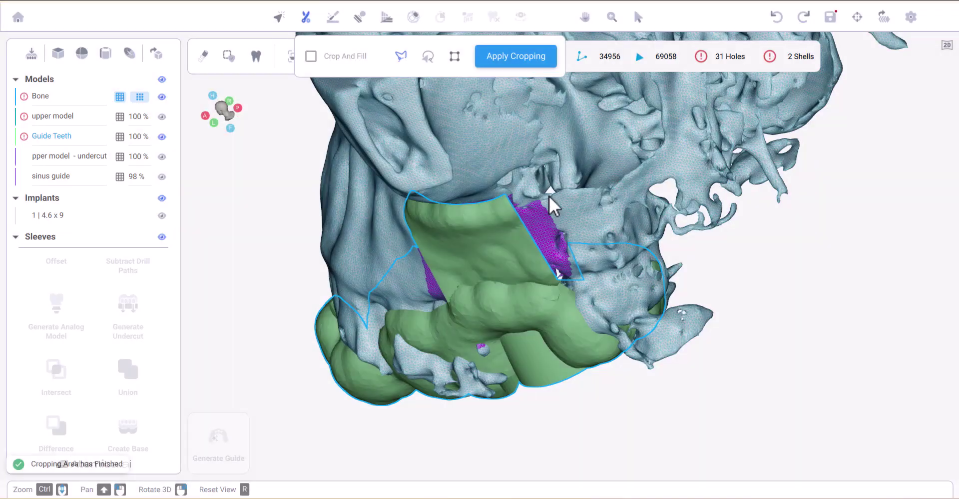
right_drag(549, 196, 577, 257)
right_drag(520, 300, 424, 89)
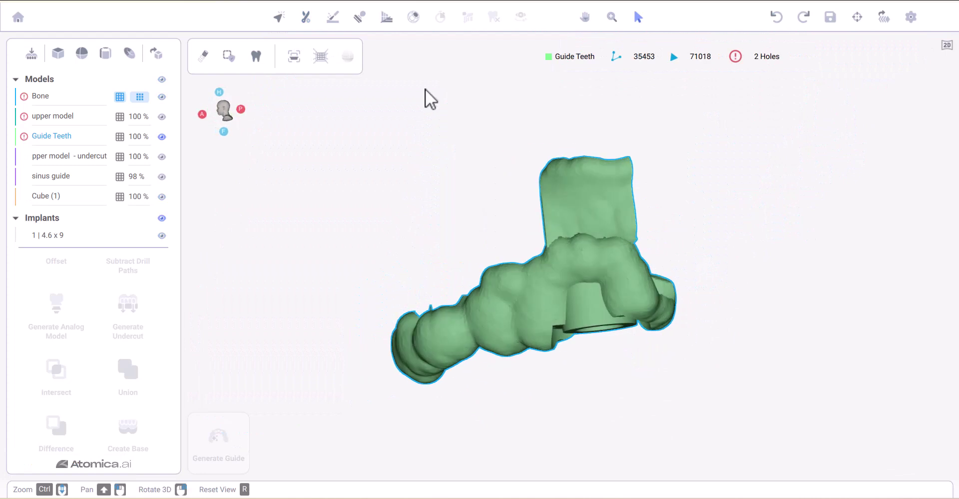
Crop a four-cornered window through the middle of the Guide Teeth sinus plate and show Bone behind it
key(c)
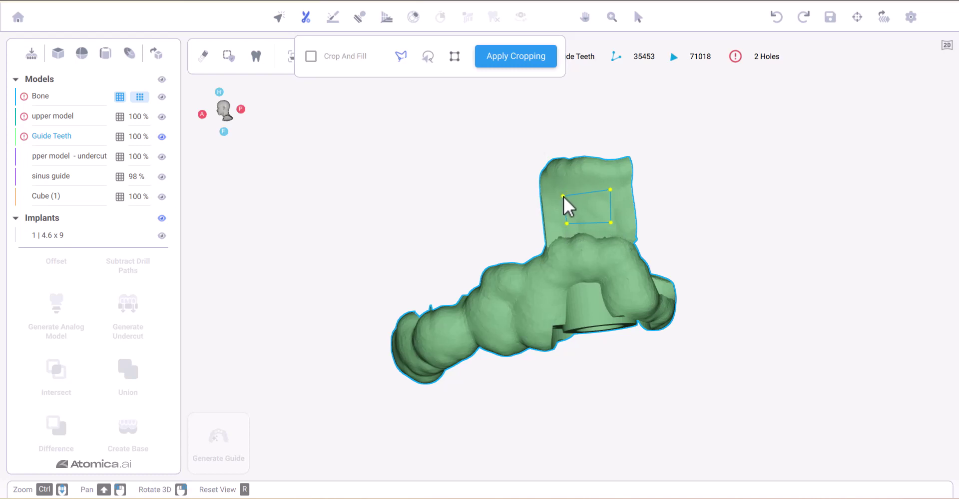
drag(563, 196, 619, 288)
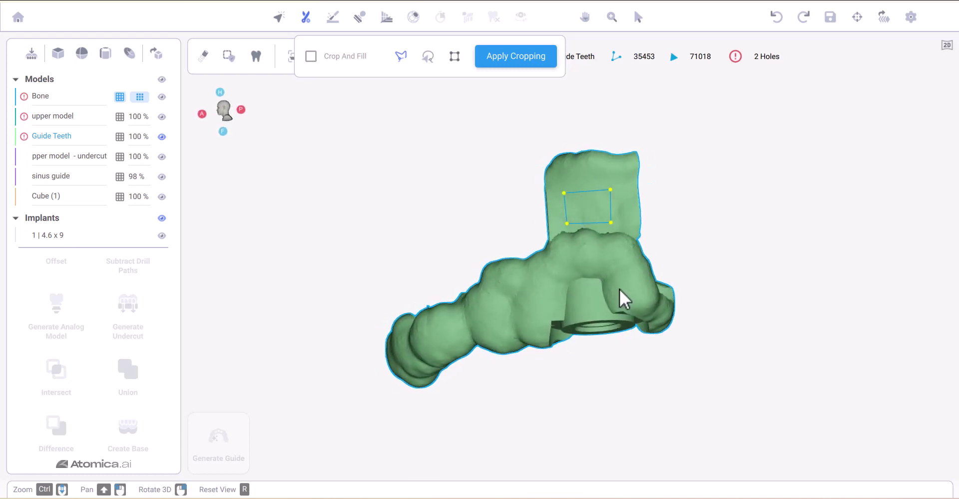
click(553, 62)
drag(583, 216, 619, 339)
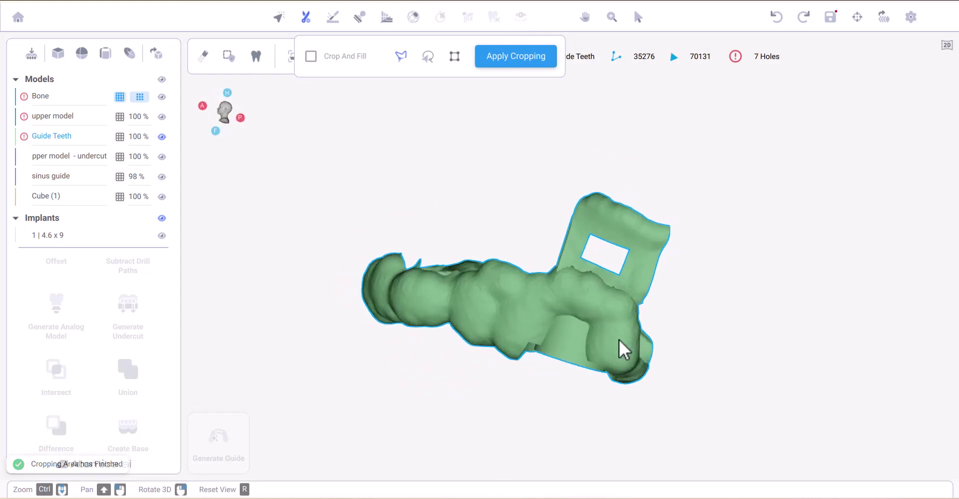
click(163, 97)
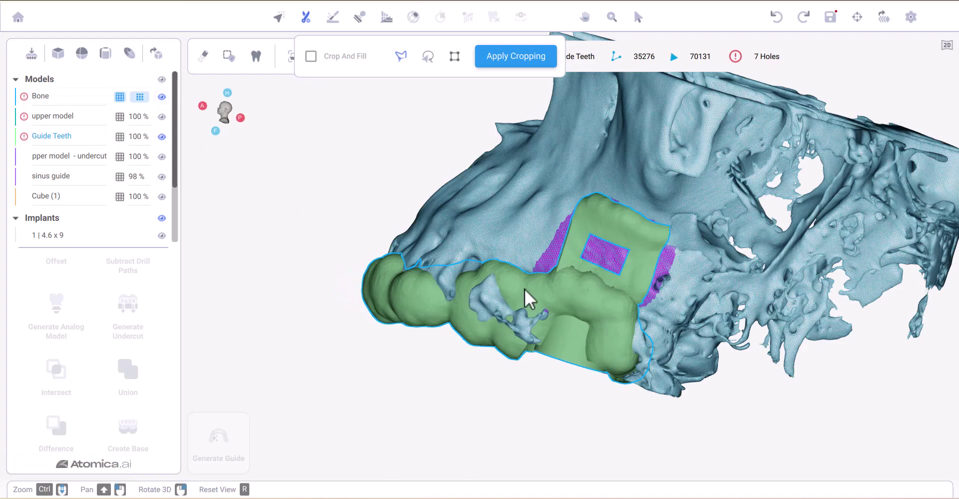
With the upper model shown, crop a four-cornered inspection window into Guide Teeth over the tooth beside the sleeve
mouse_move(525, 289)
mouse_down()
mouse_move(580, 313)
mouse_move(537, 314)
mouse_move(535, 270)
mouse_move(540, 289)
mouse_move(513, 284)
mouse_move(528, 280)
mouse_up()
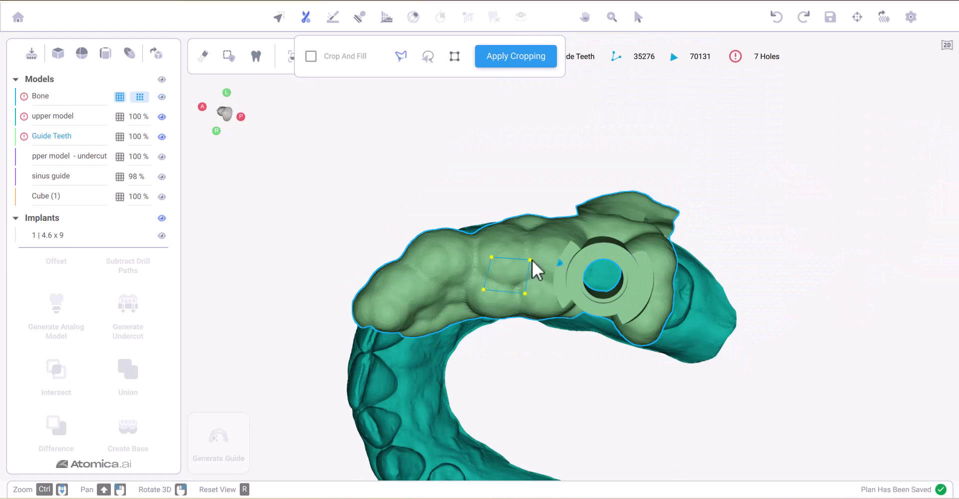
click(516, 56)
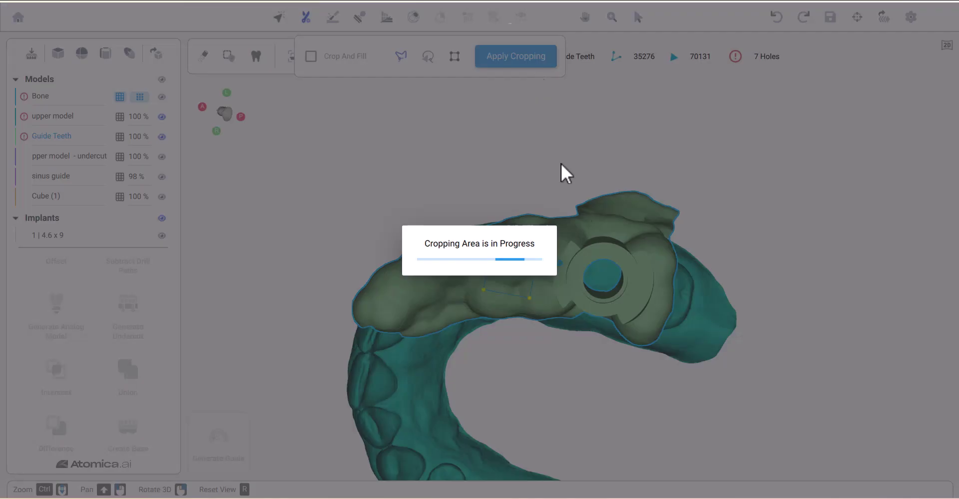